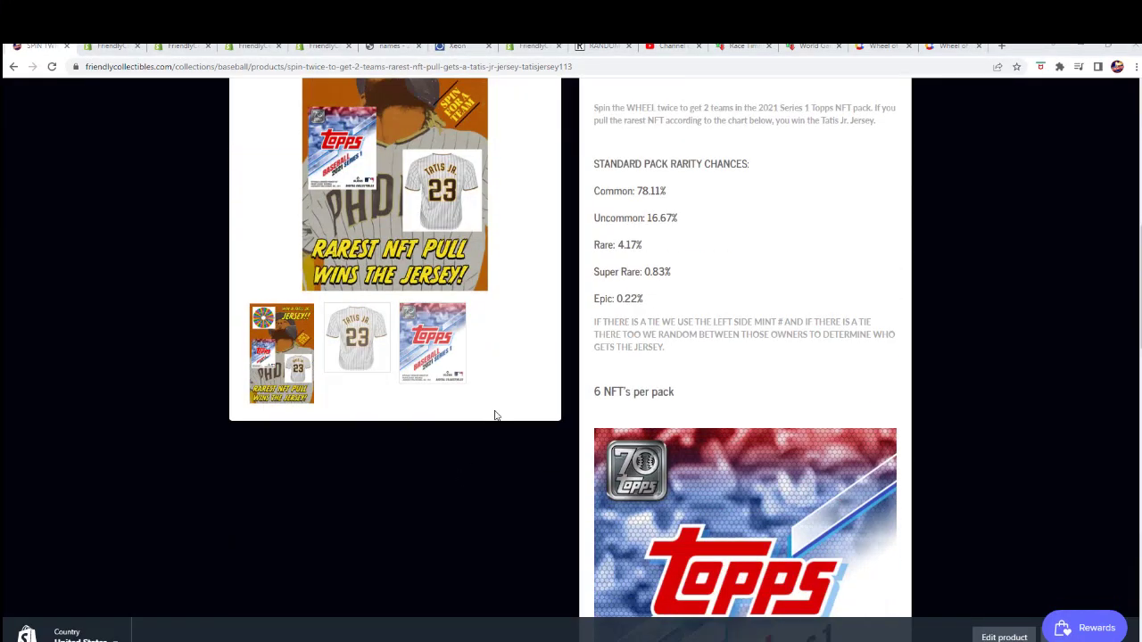
Scroll through the jersey product page and highlight the Common-to-Epic rarity chances.
scroll(495, 413, up, 2)
scroll(664, 408, down, 5)
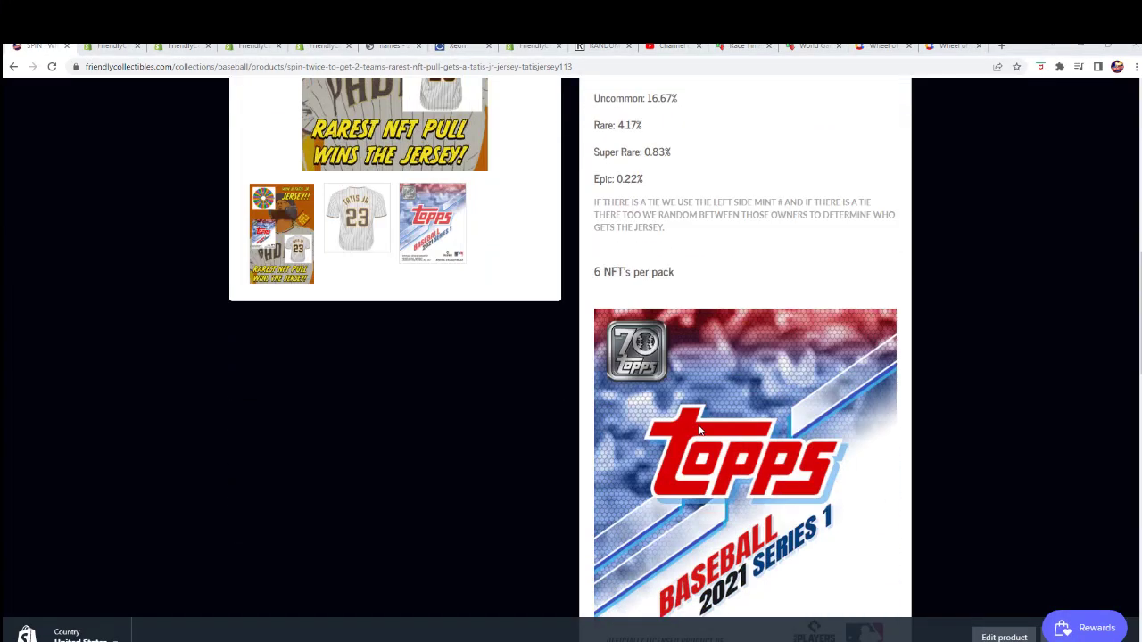
scroll(785, 387, down, 1)
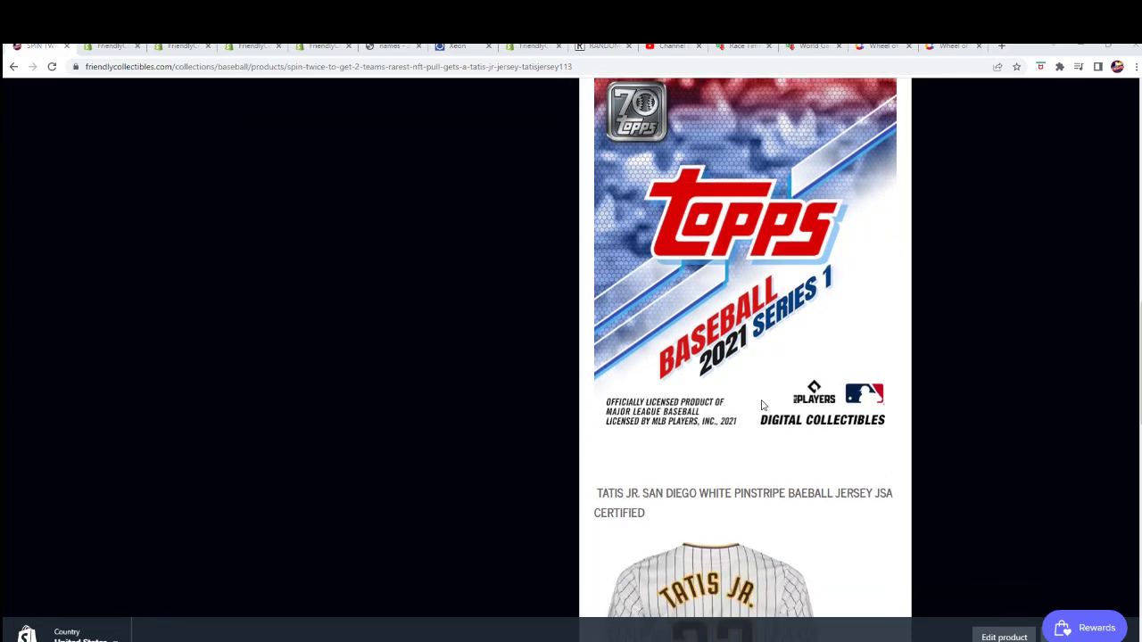
scroll(716, 438, up, 2)
scroll(727, 417, up, 2)
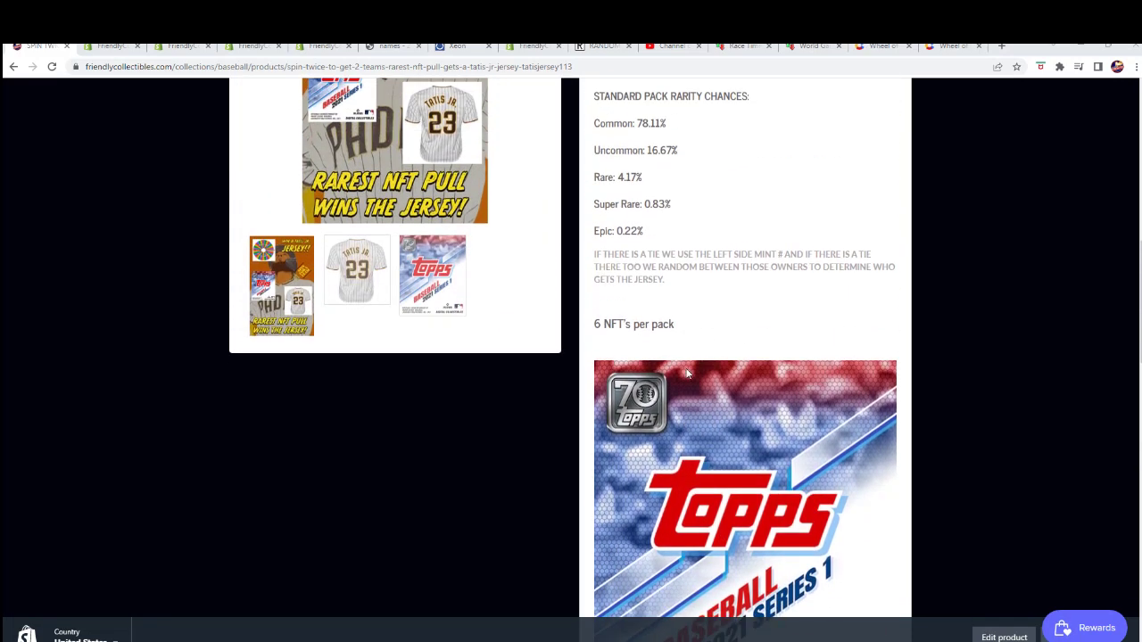
scroll(654, 307, down, 1)
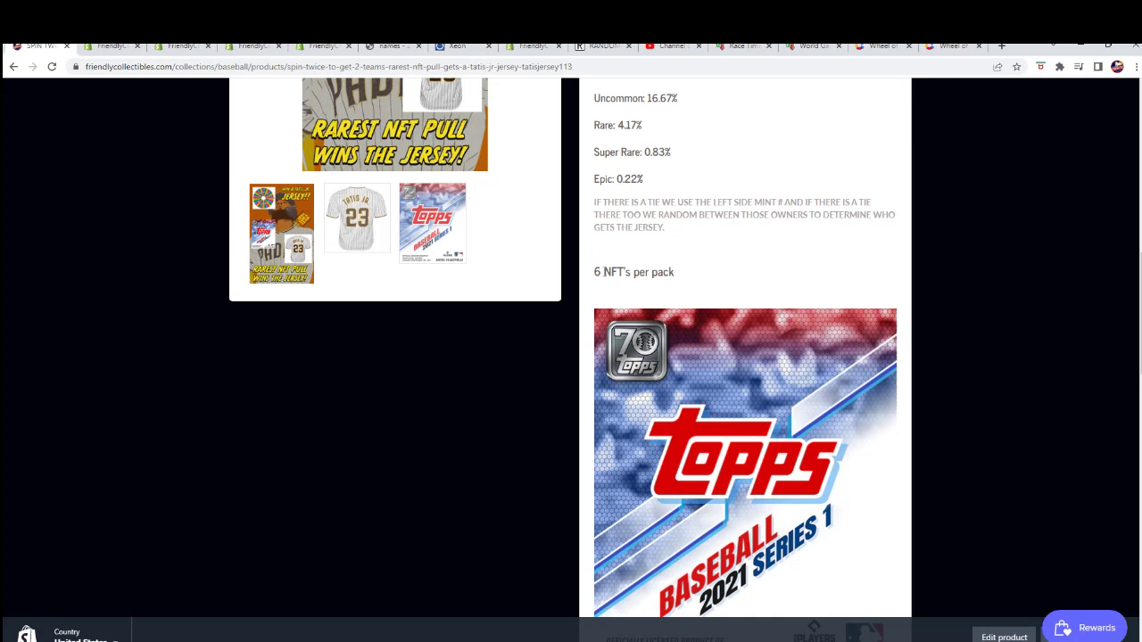
drag(593, 275, 712, 246)
scroll(675, 226, up, 2)
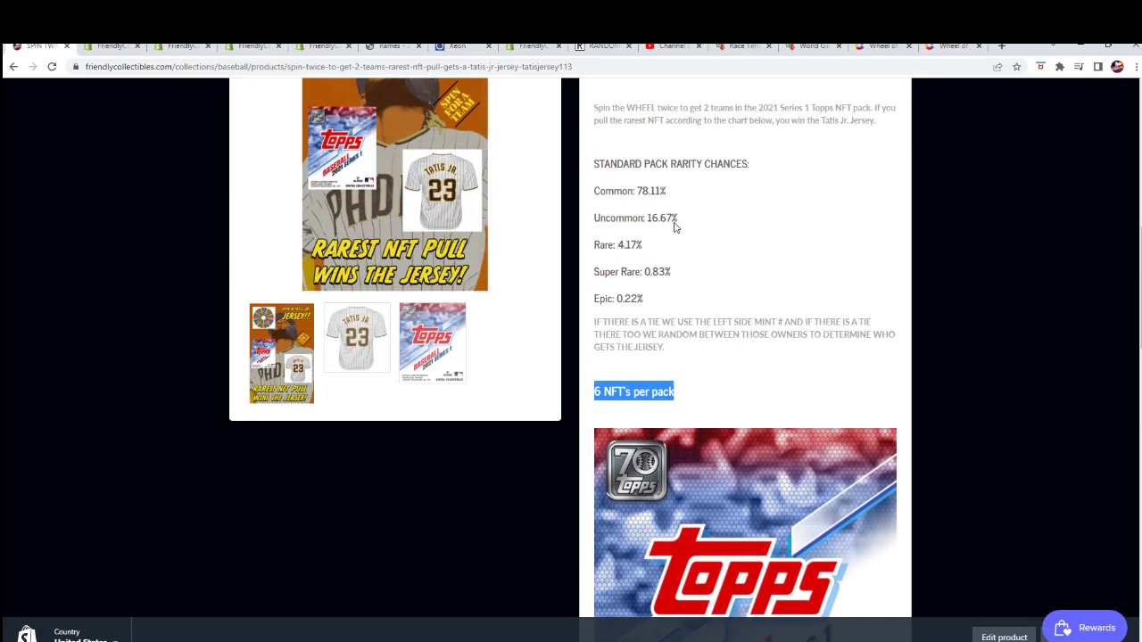
drag(595, 191, 666, 291)
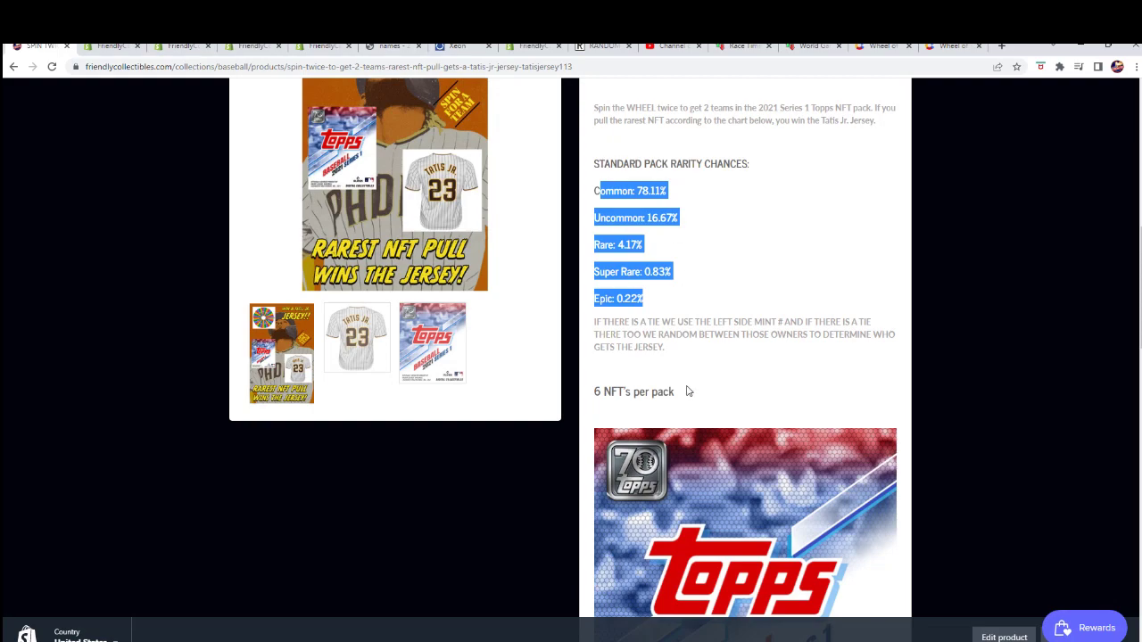
scroll(688, 391, down, 2)
scroll(436, 273, up, 5)
Enlarge the main product image for a closer look, then close it.
click(543, 309)
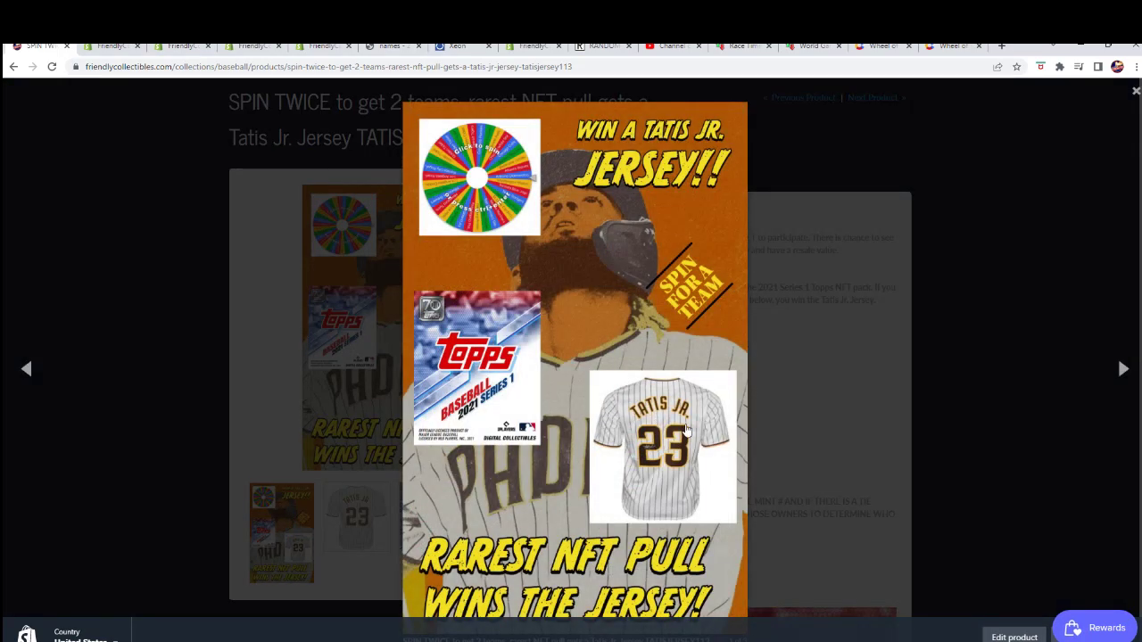
click(1134, 92)
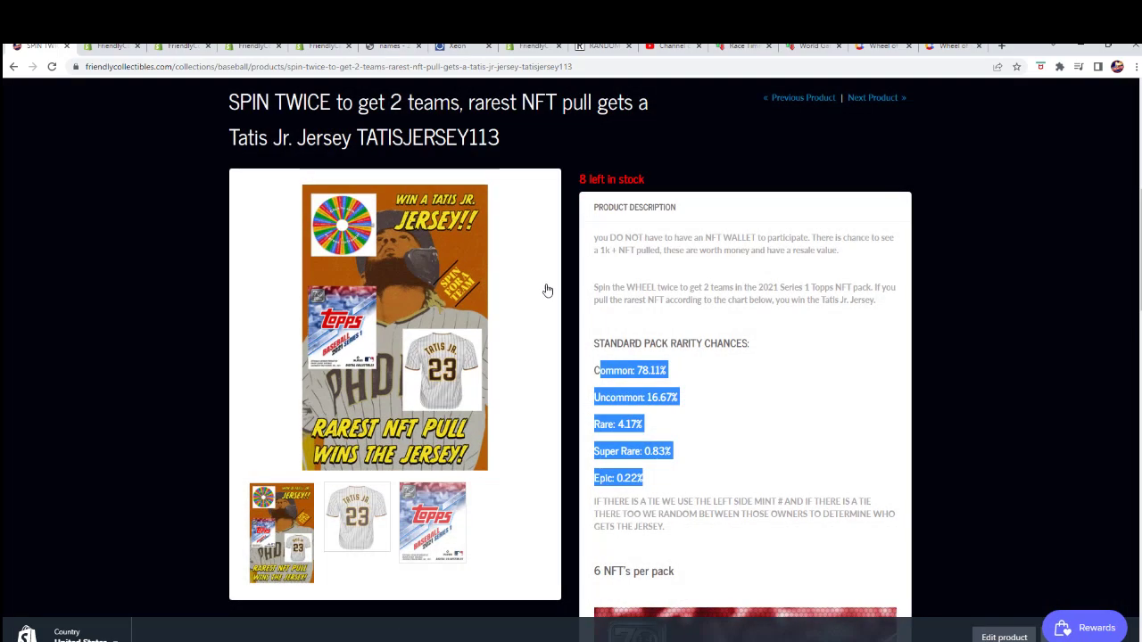
scroll(539, 330, up, 2)
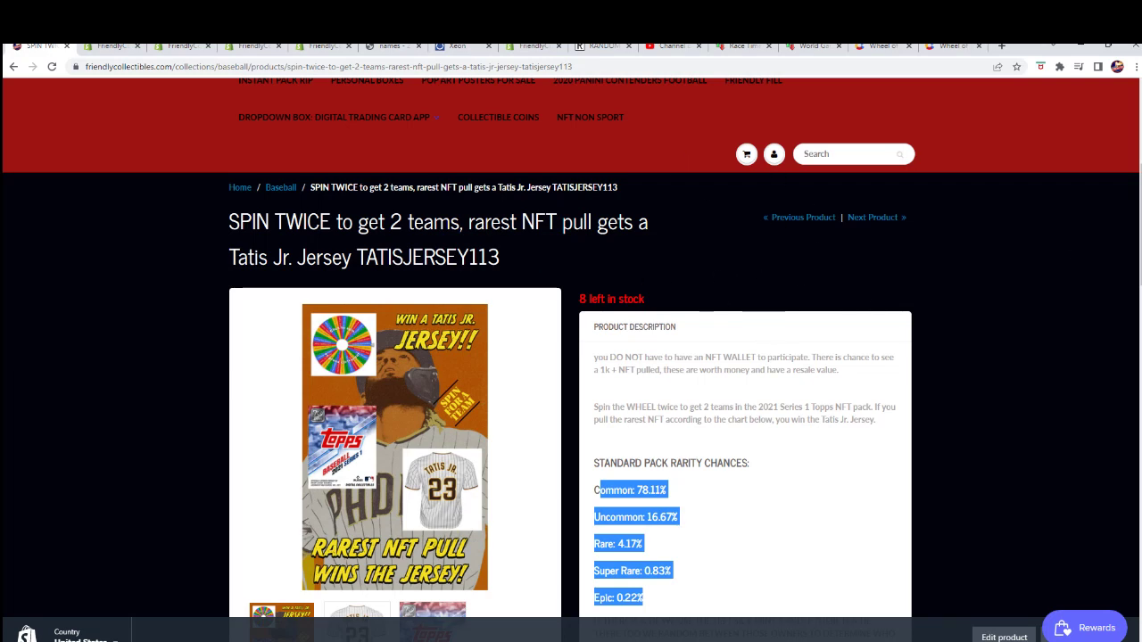
Copy the five buyer name lines in Notepad, then minimize the notes to reveal the jersey page.
key(alt+Tab)
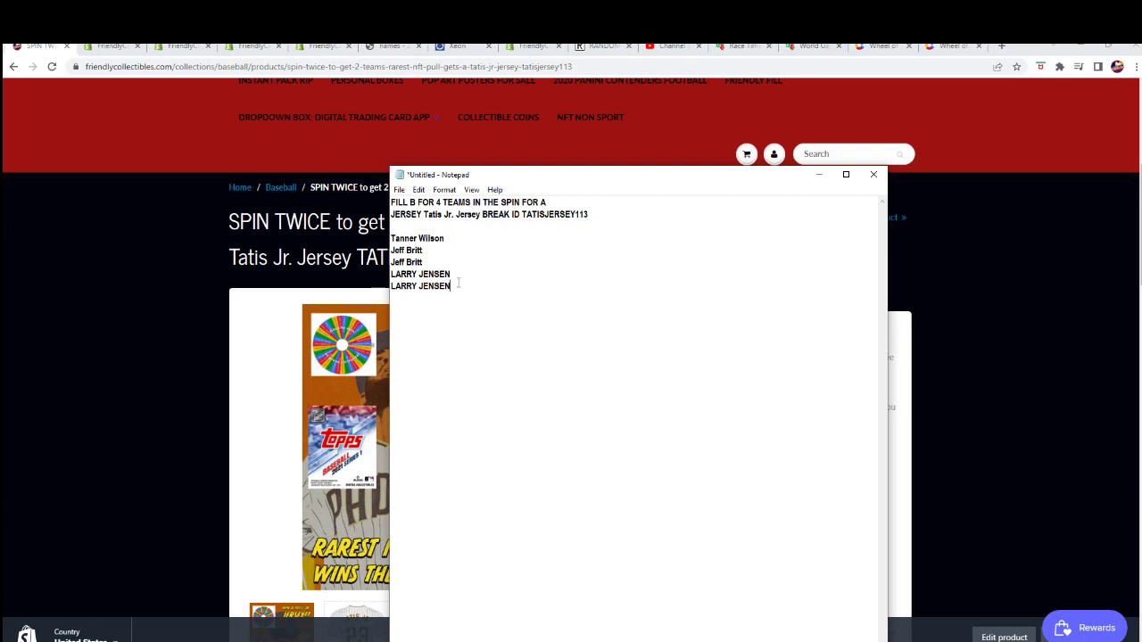
key(shift+Up)
key(shift+Up)
key(shift+Up)
key(shift+Home)
right_click(404, 241)
click(437, 288)
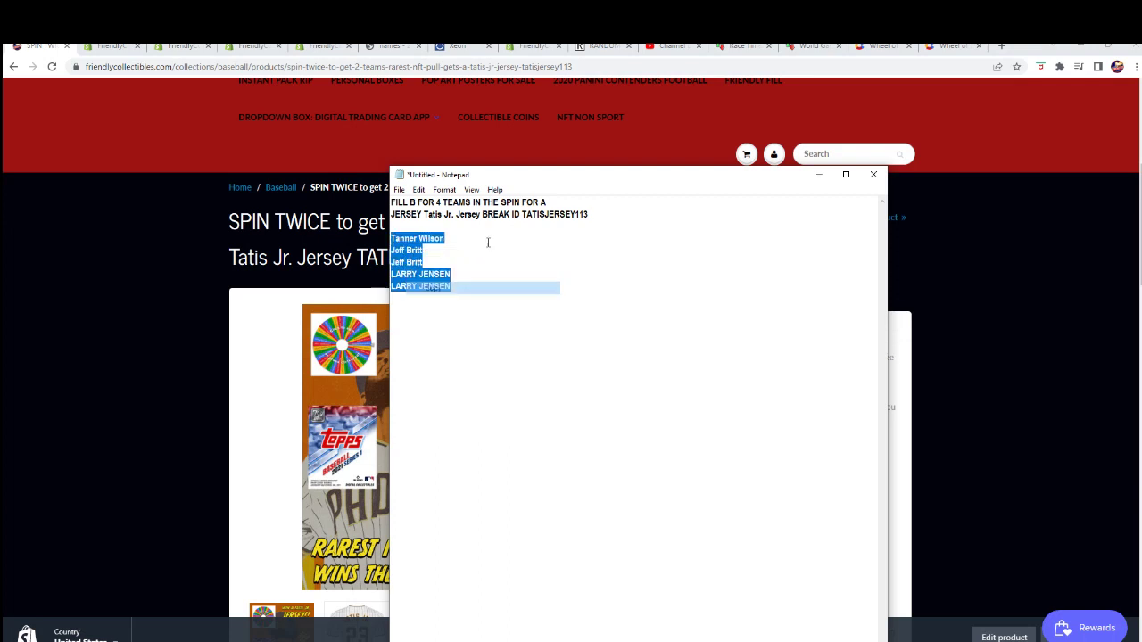
drag(550, 180, 564, 186)
click(834, 180)
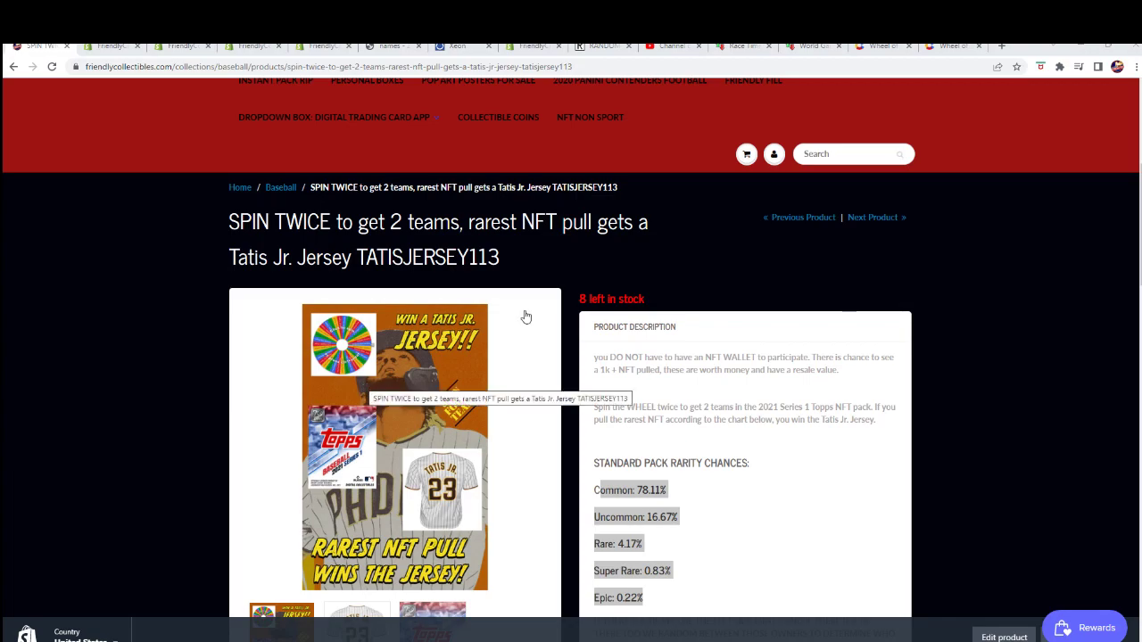
scroll(684, 420, down, 7)
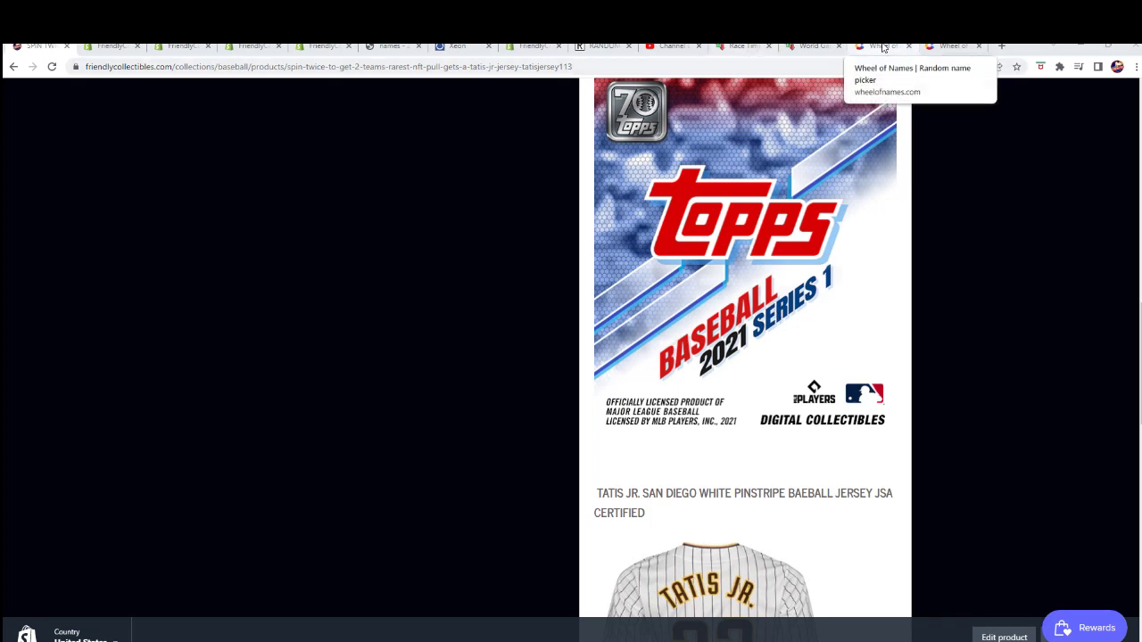
Glance at the 22-team Wheel of Names, then open the World Games Running Timer from Race Timers.
click(882, 47)
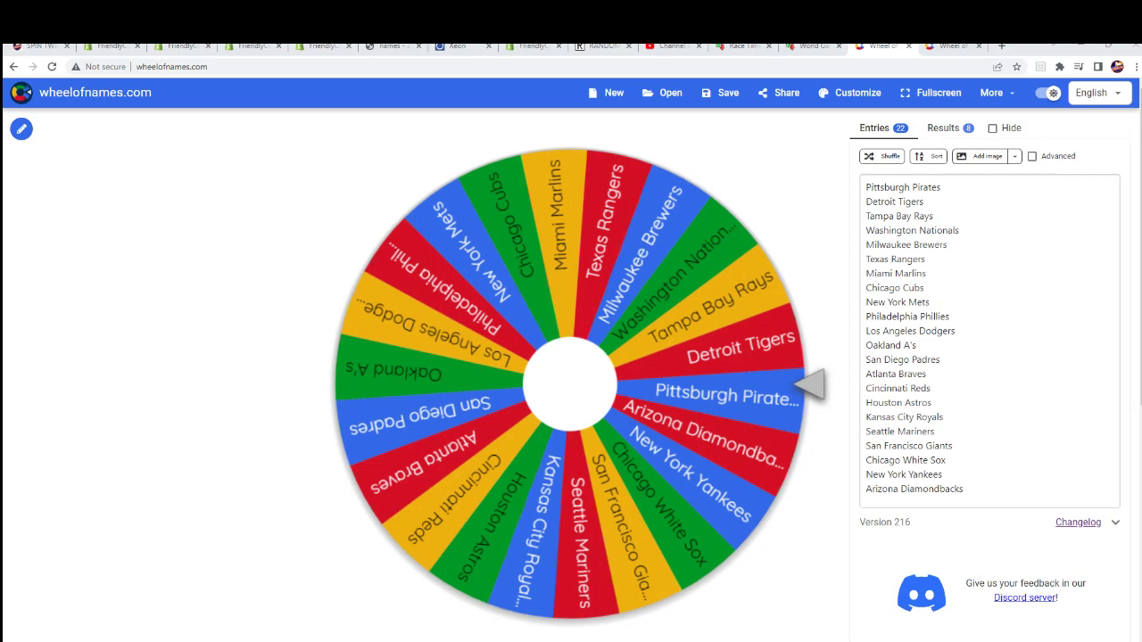
click(739, 45)
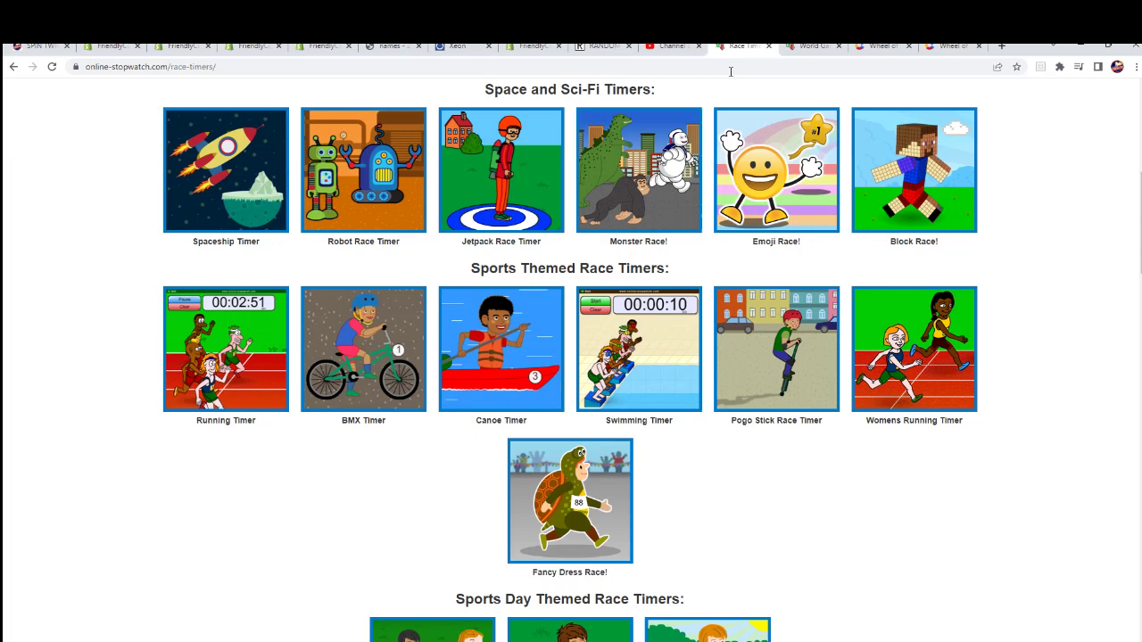
click(230, 359)
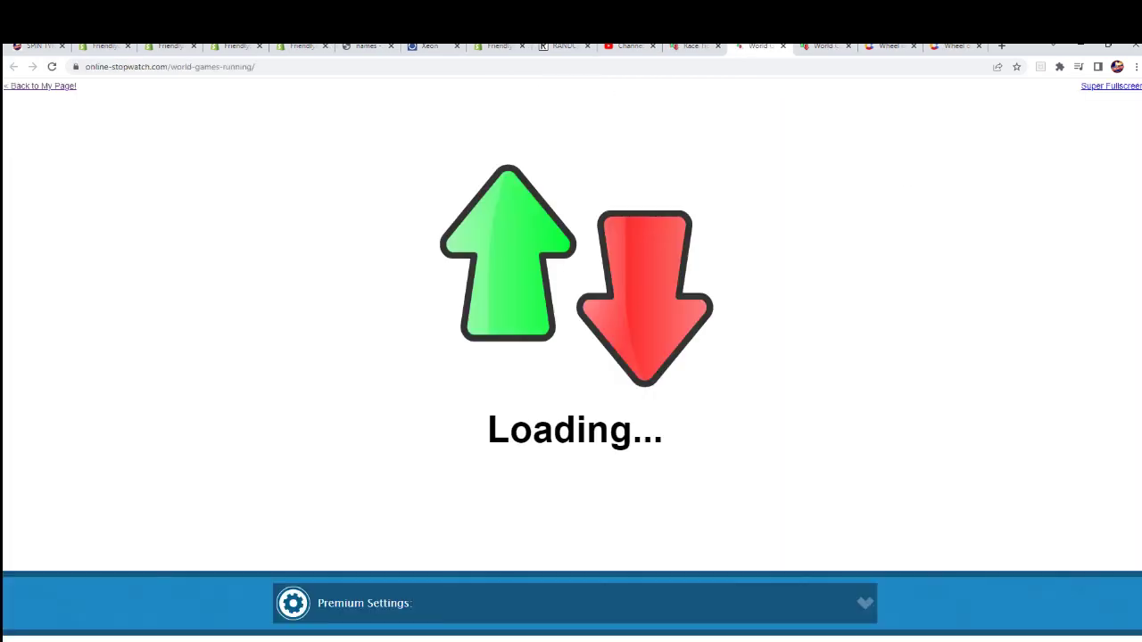
Copy the selected buyer names from the Notepad notes and return to the stopwatch page.
key(alt+Tab)
drag(689, 207, 704, 191)
right_click(505, 267)
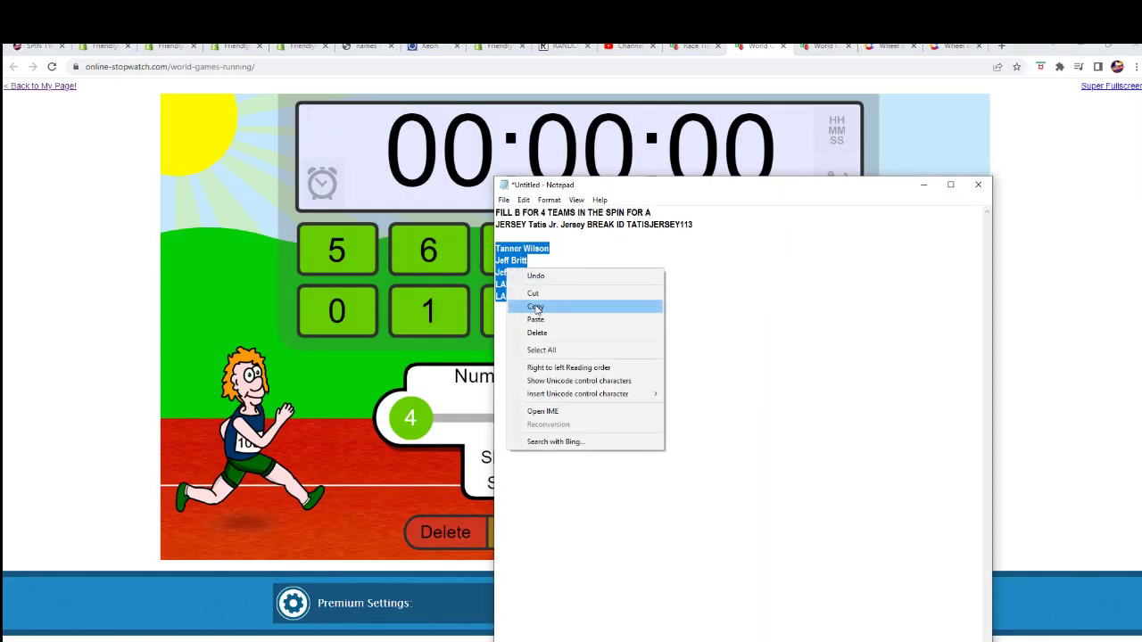
click(535, 306)
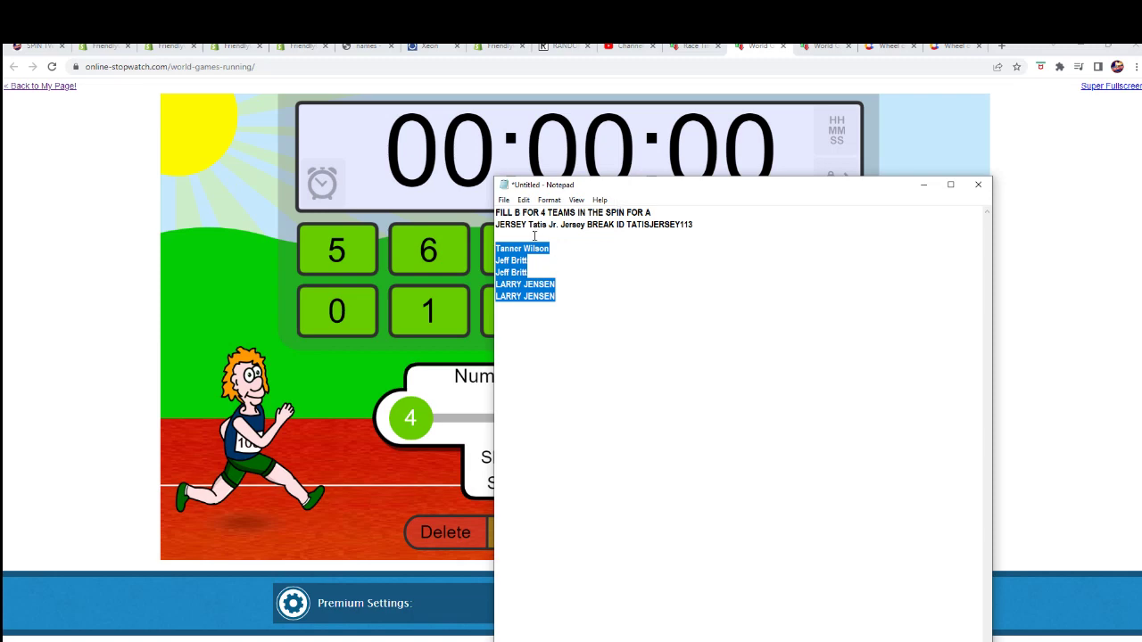
drag(687, 201, 818, 278)
click(1134, 330)
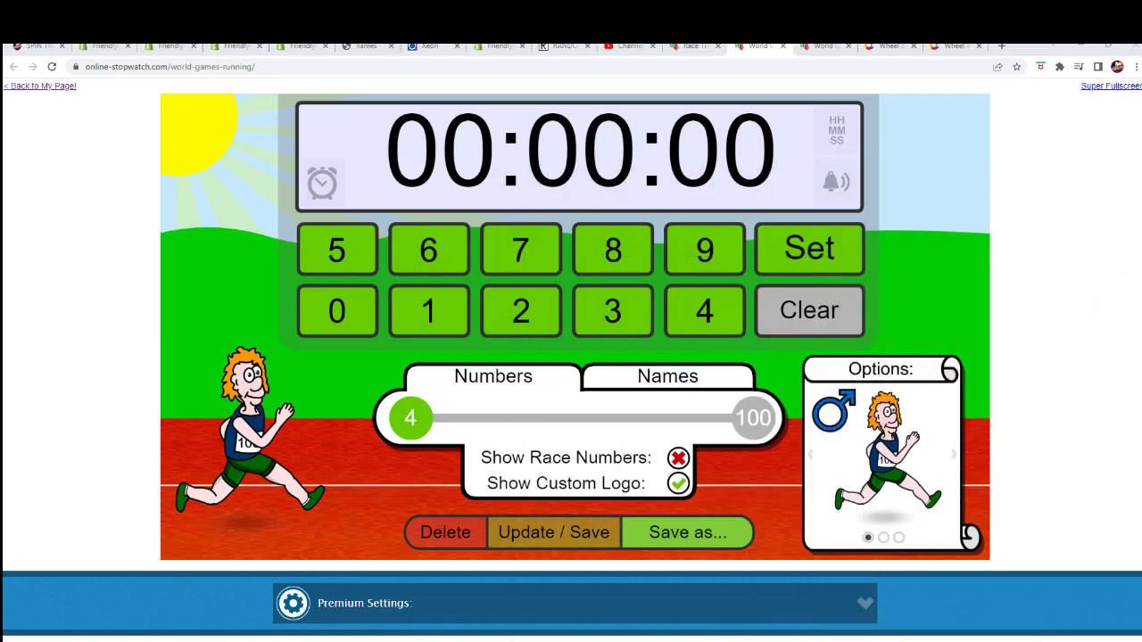
Set the countdown to 30 seconds and replace the default racer names with the five buyer names.
click(624, 312)
click(340, 315)
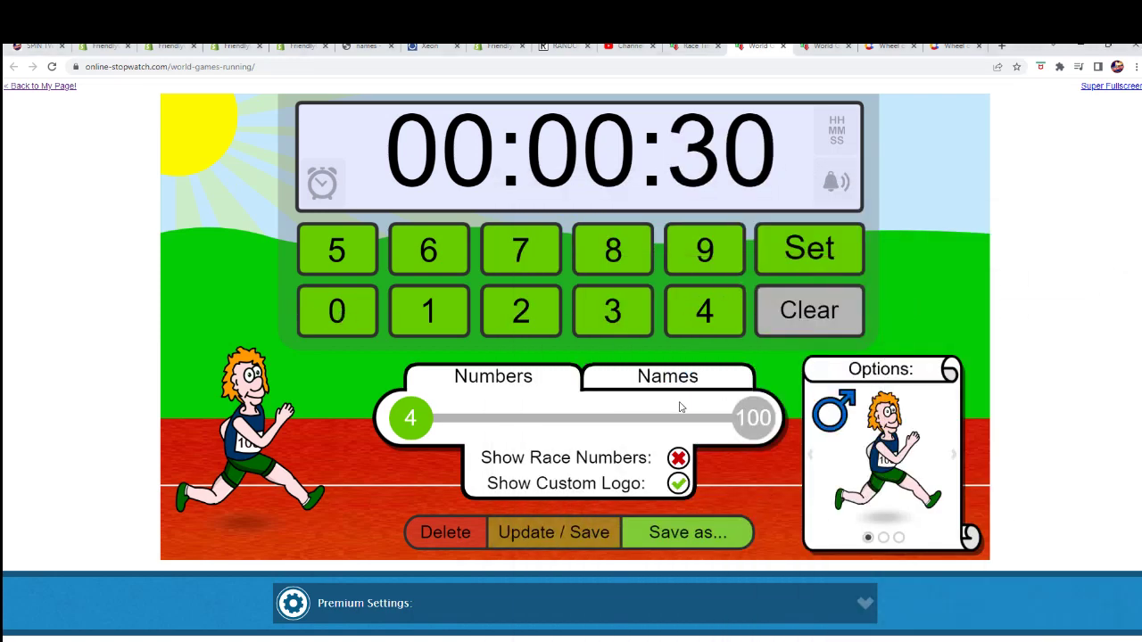
click(648, 376)
click(553, 418)
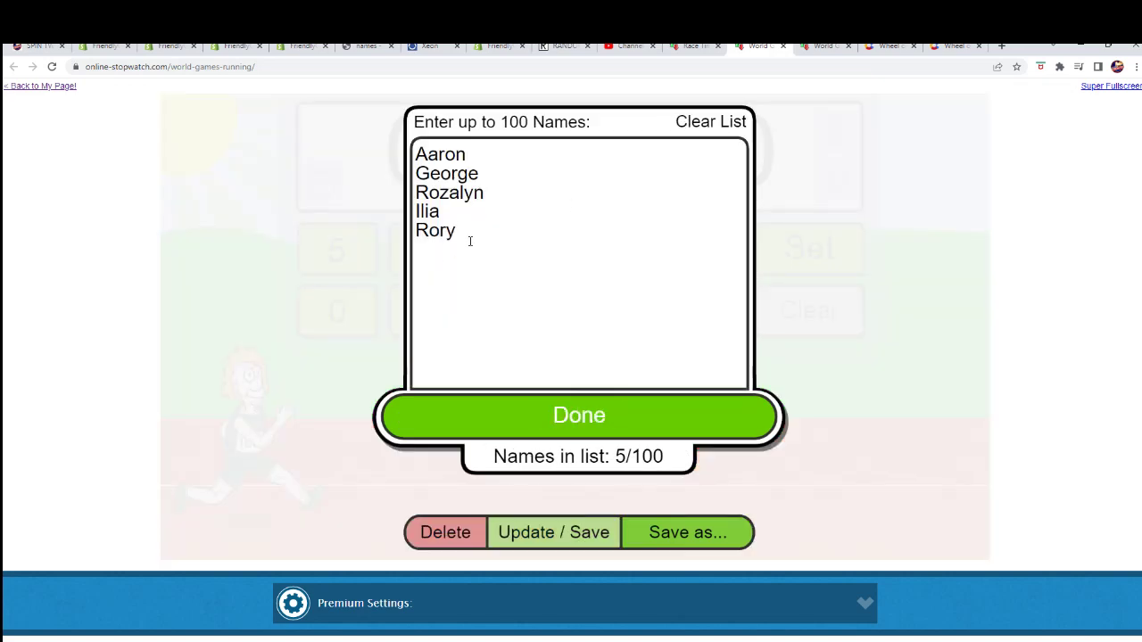
mouse_move(470, 241)
mouse_down()
mouse_move(419, 153)
mouse_move(438, 212)
mouse_move(458, 178)
mouse_up()
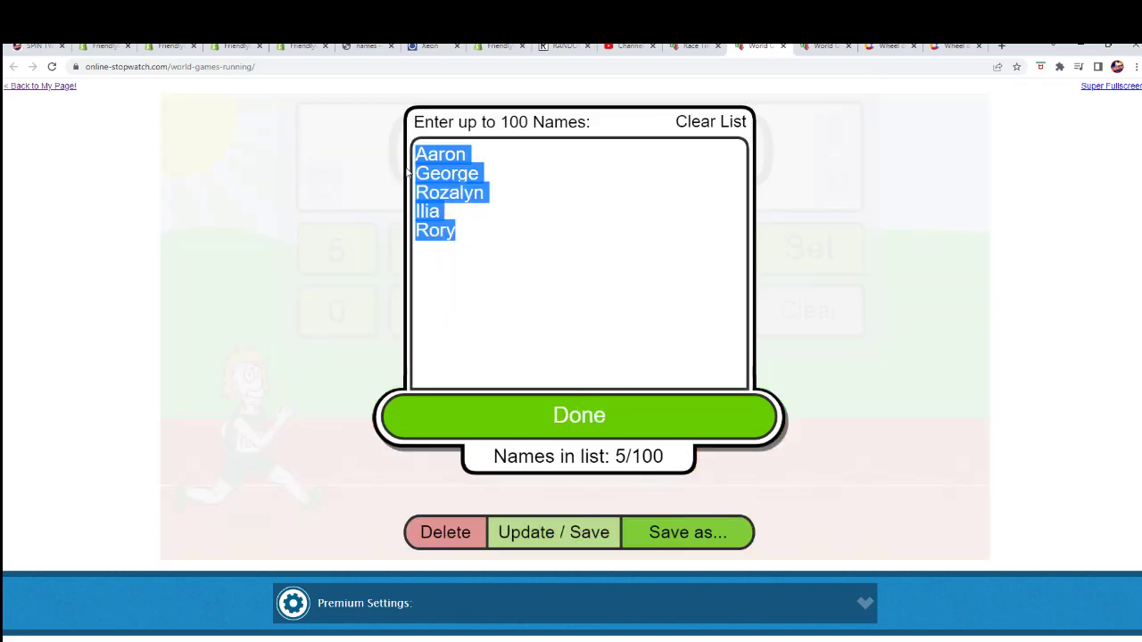
key(BackSpace)
key(ctrl+v)
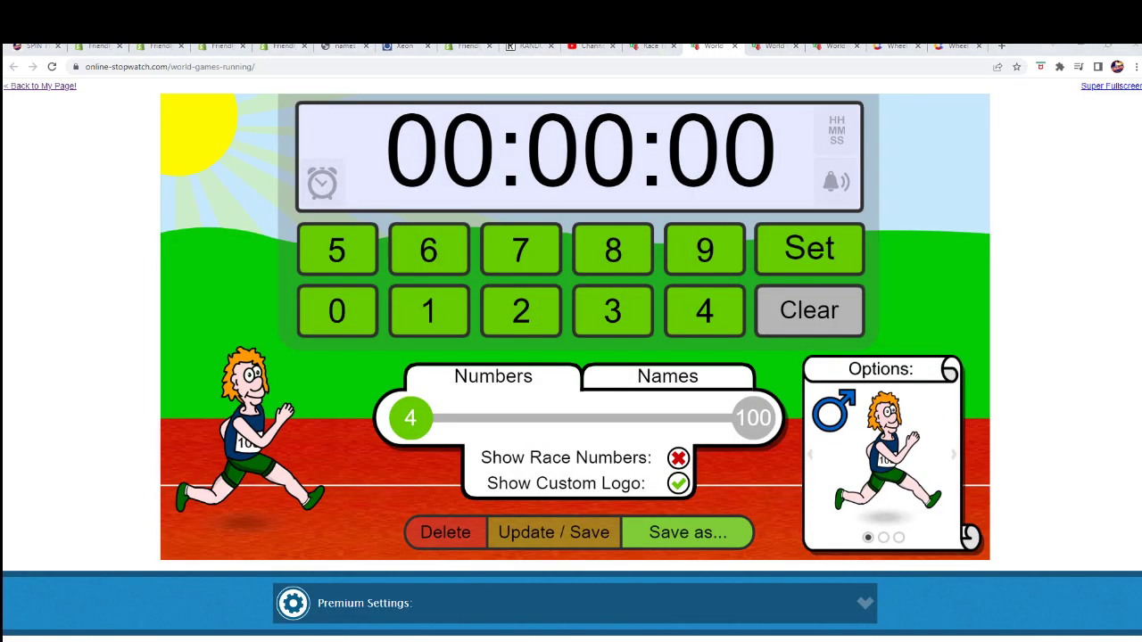
Highlight the race winner rules line in the Notepad notes, then go back to the stopwatch.
key(alt+Tab)
drag(985, 270, 677, 241)
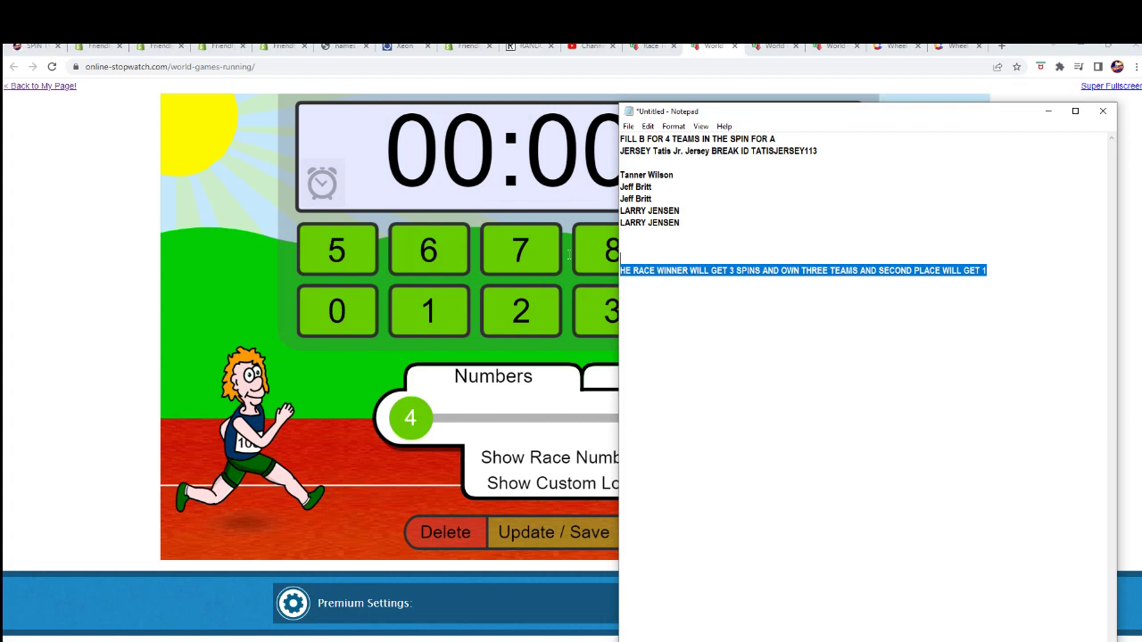
key(alt+Tab)
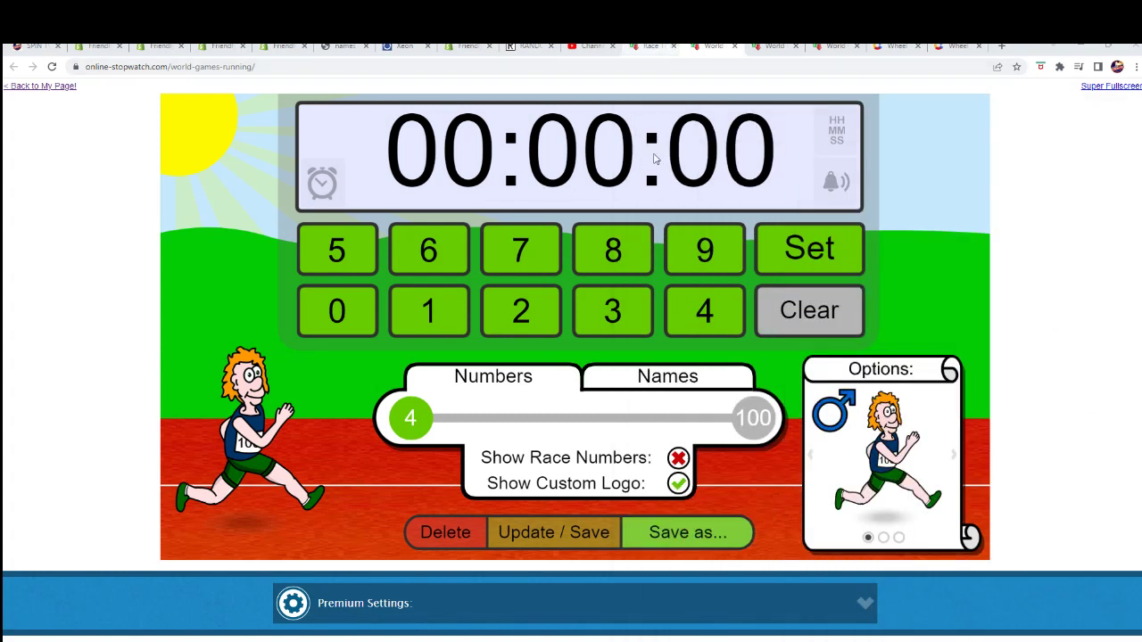
Switch the racers to names mode and confirm the five buyer names in the list editor.
click(642, 382)
click(605, 419)
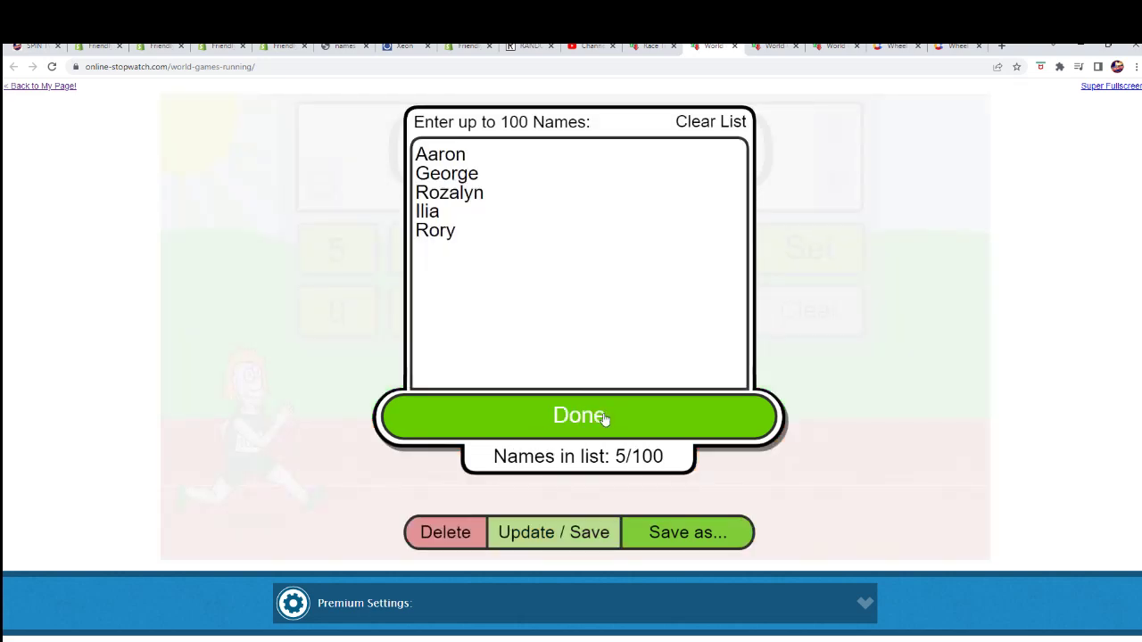
click(760, 48)
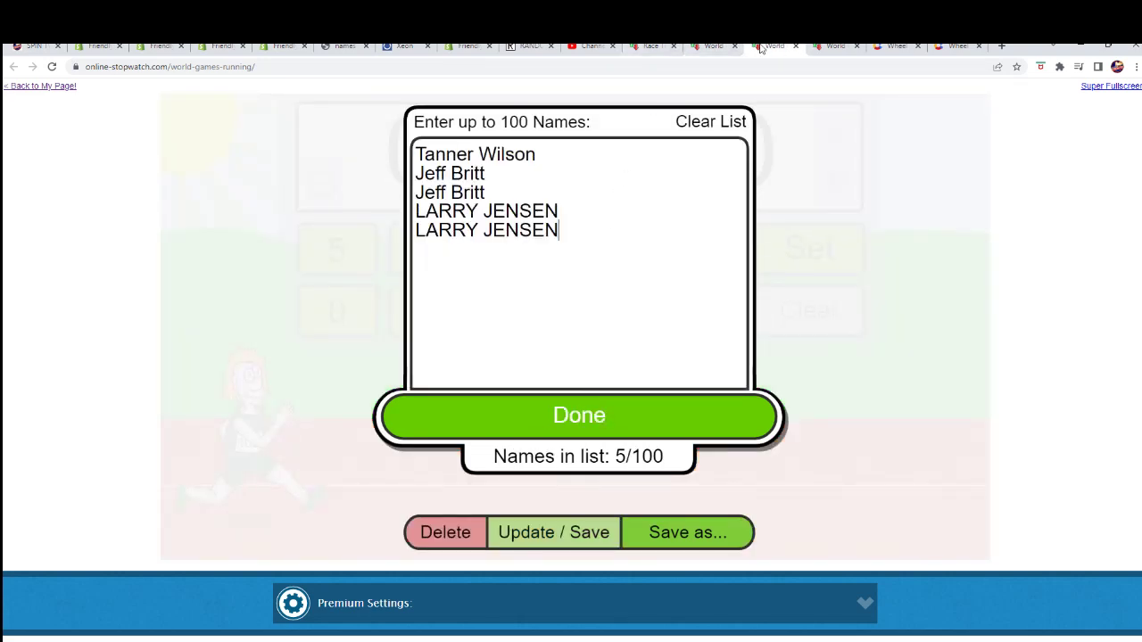
click(595, 416)
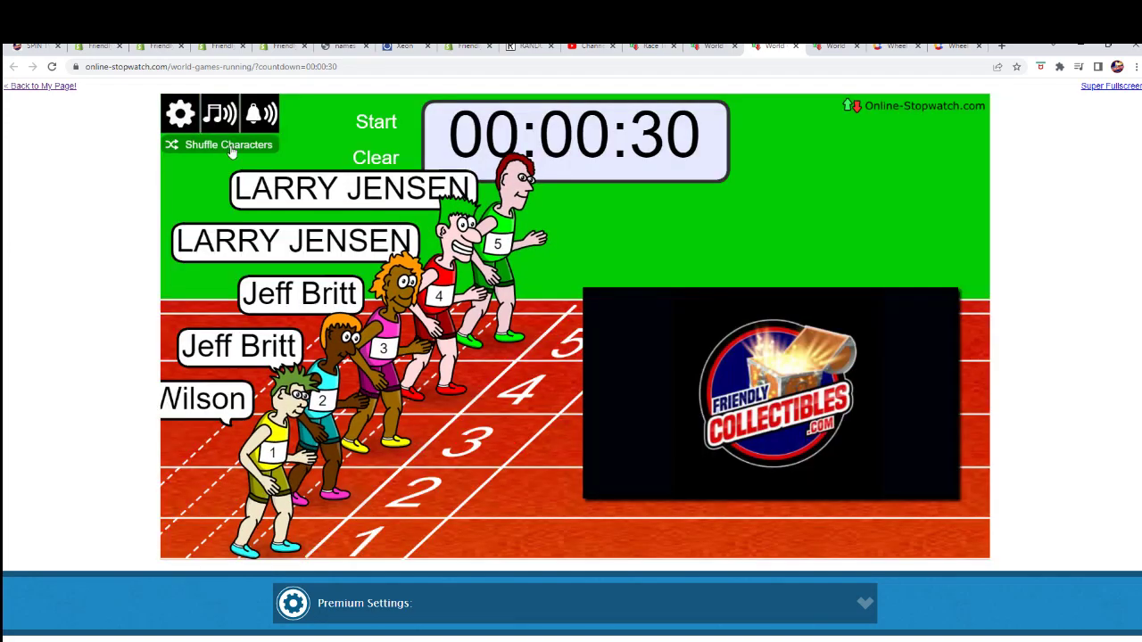
Shuffle the five runners into new lanes twice and switch the race to full screen.
click(230, 150)
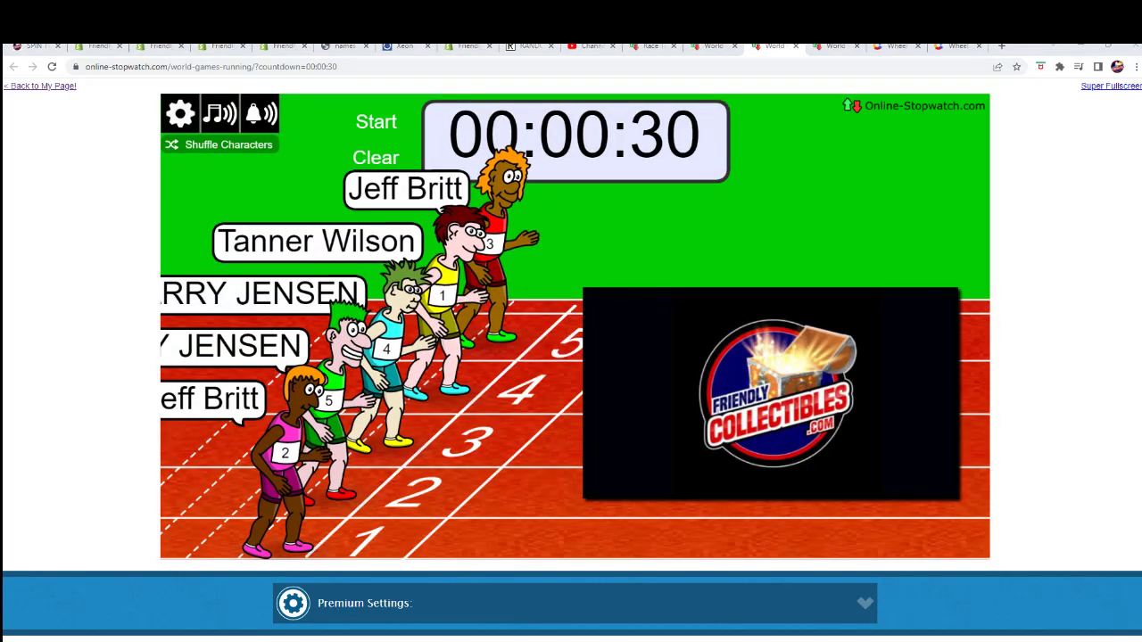
click(228, 148)
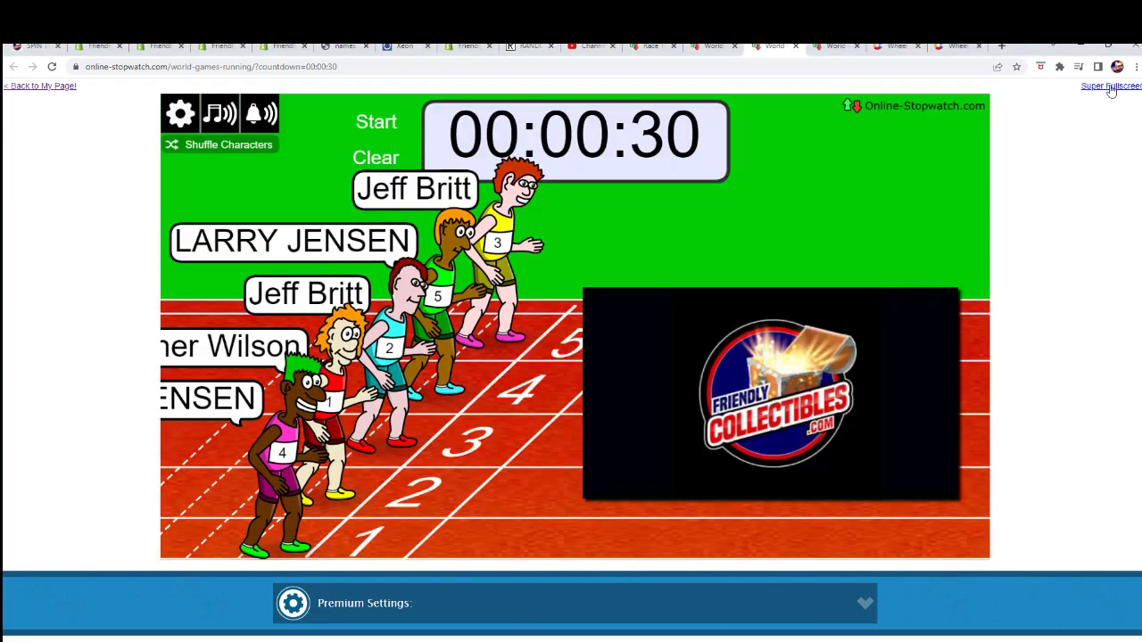
click(1111, 87)
Start the 30-second race and let it run until runner number 3 wins.
click(319, 82)
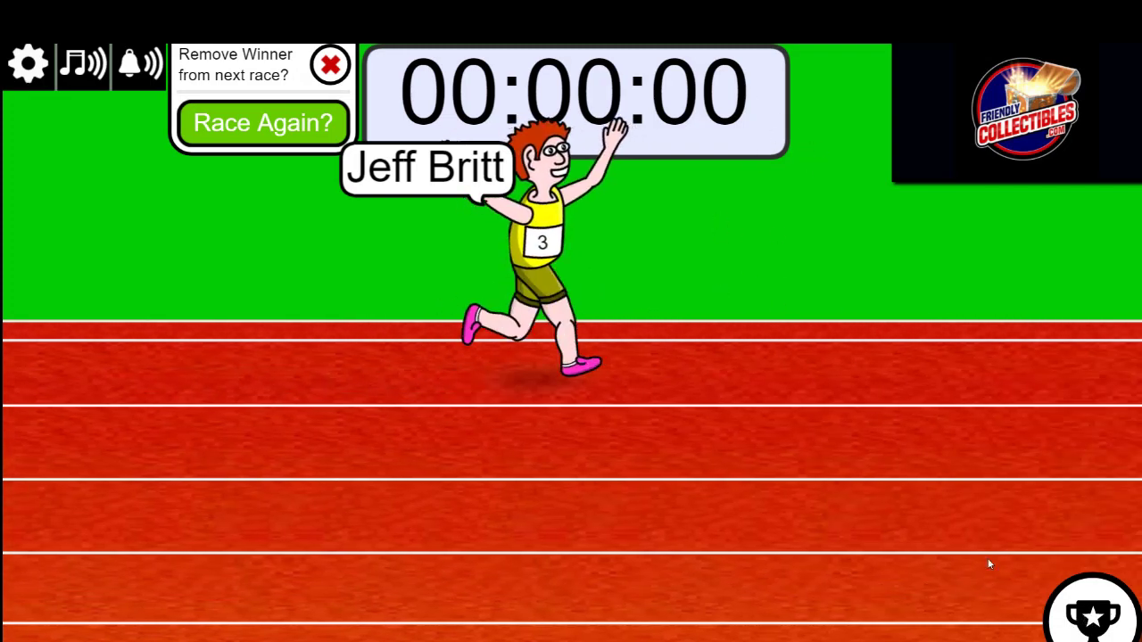
Show the 1st–5th results table, copy the first-place runner's name, and exit full screen.
click(1083, 618)
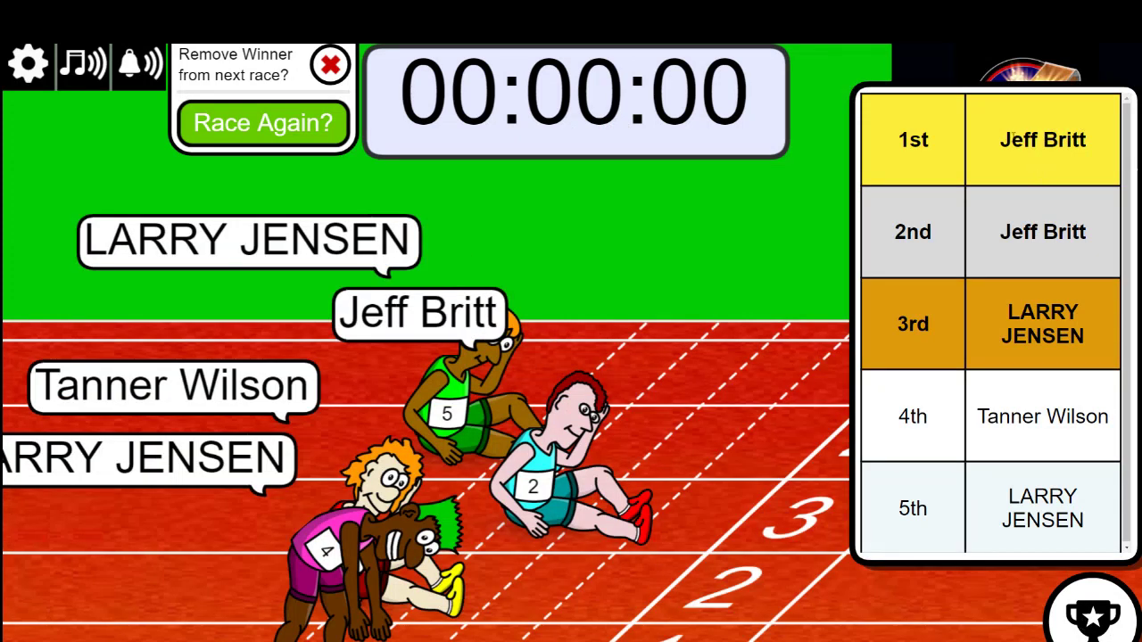
mouse_move(1010, 140)
mouse_down()
mouse_move(1052, 232)
mouse_move(1096, 230)
mouse_up()
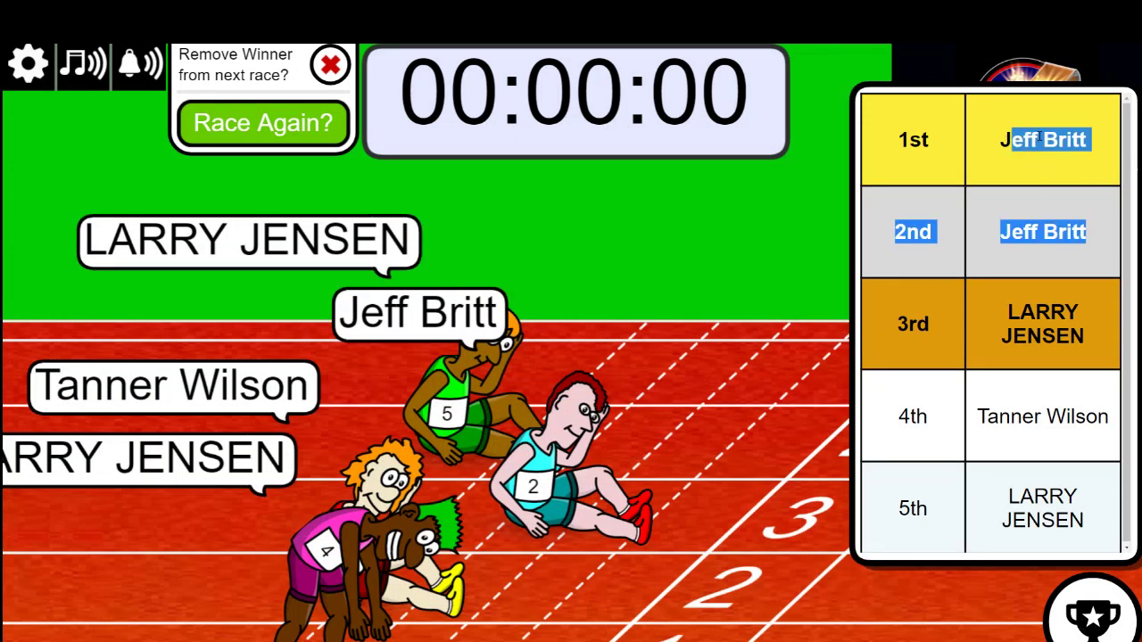
drag(1003, 141, 1090, 152)
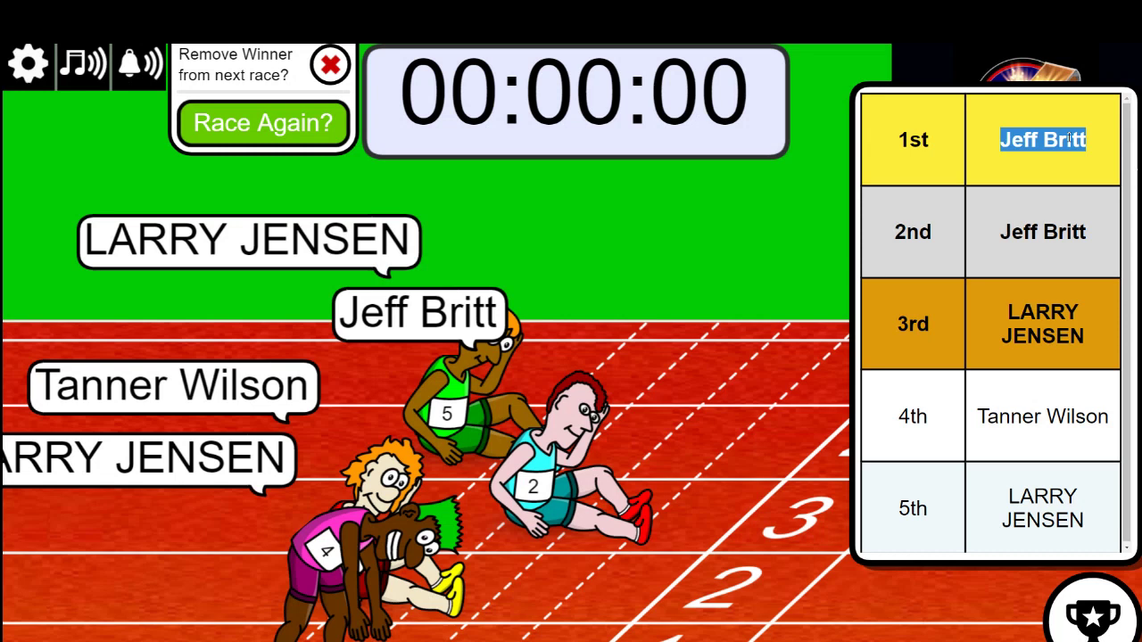
right_click(1067, 137)
click(1000, 146)
key(alt+Tab)
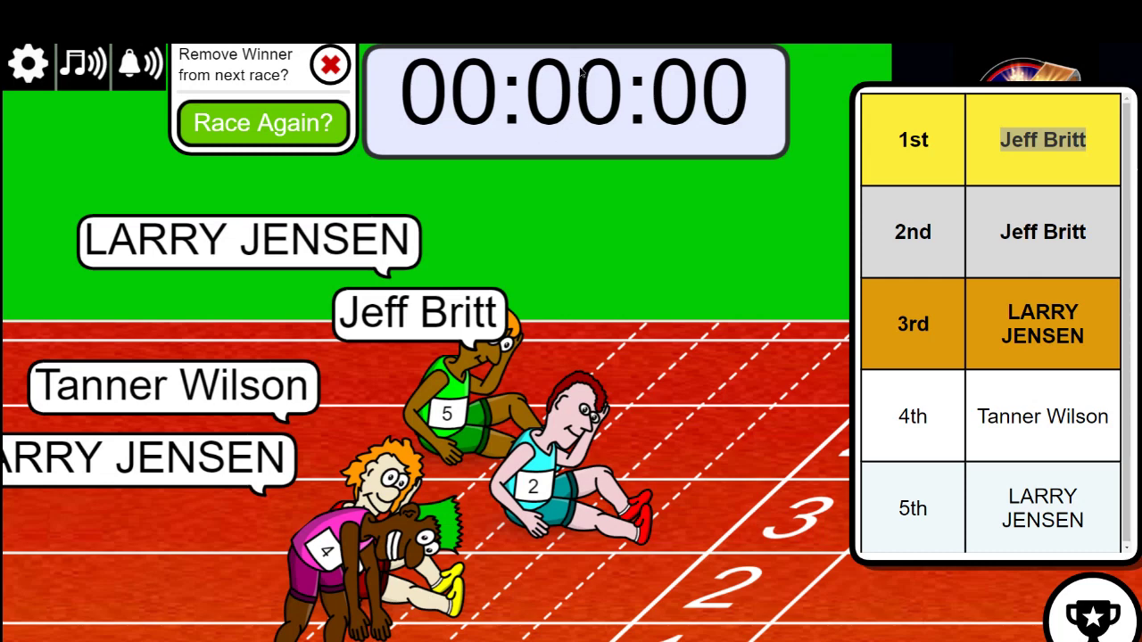
key(Escape)
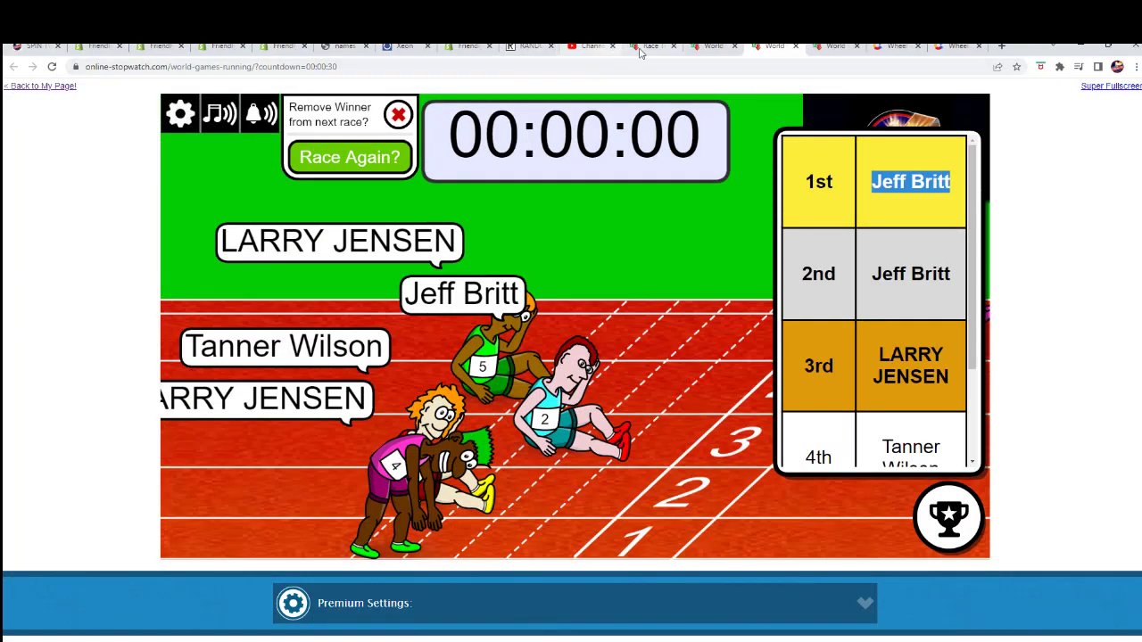
Bring up the Wheel of Names page and dock the owners spreadsheet at the left edge.
click(739, 49)
click(840, 48)
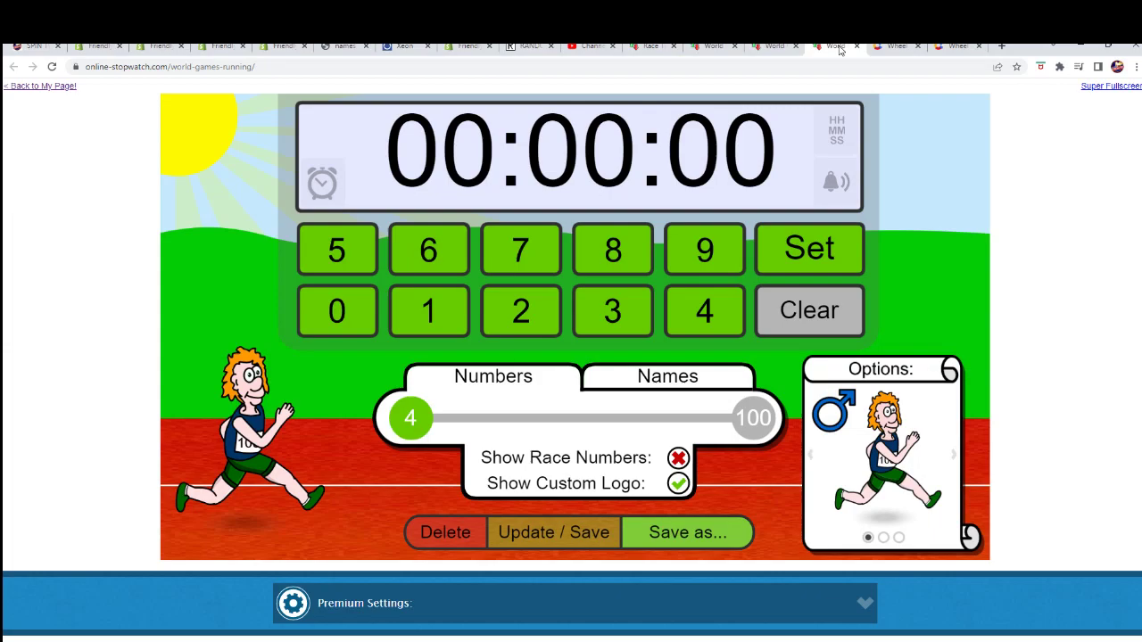
click(893, 49)
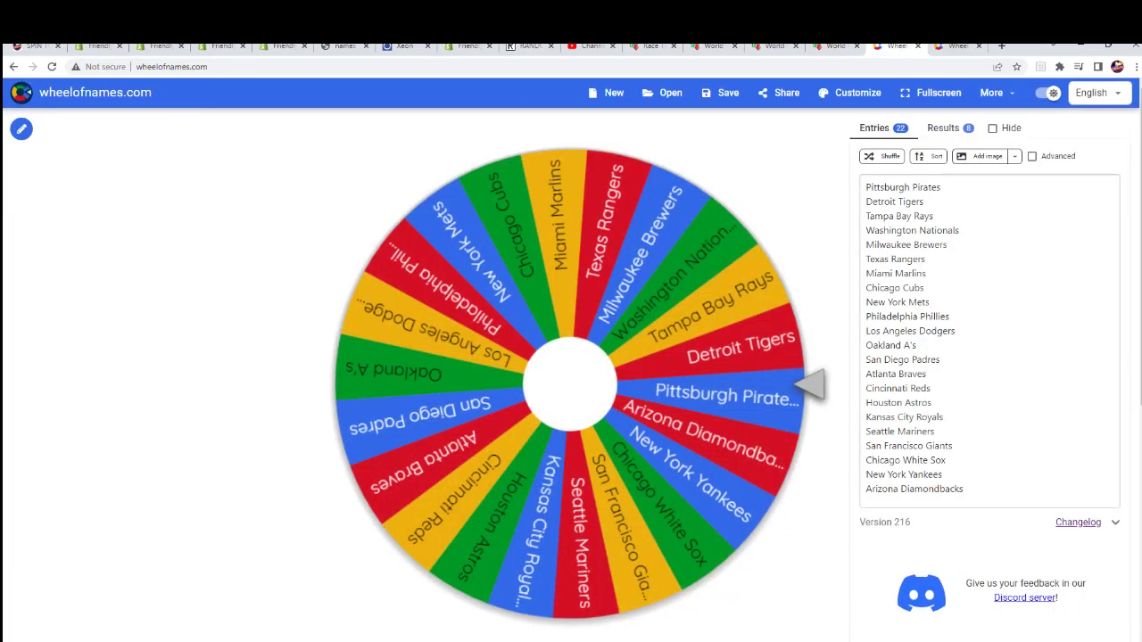
key(alt+Tab)
drag(297, 53, 167, 44)
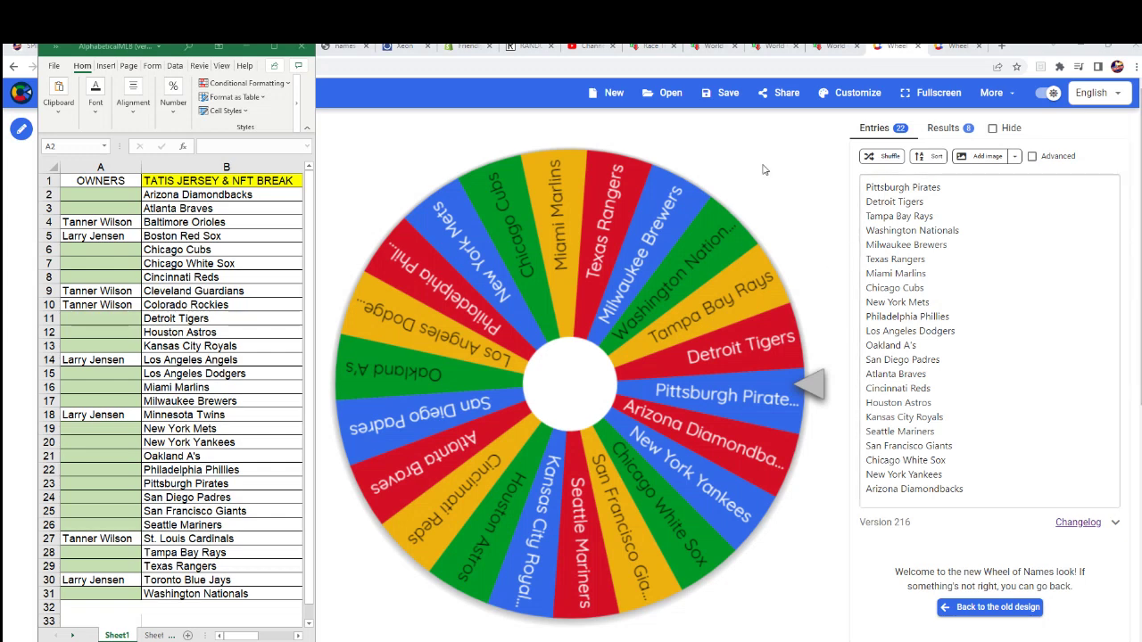
Shuffle the 22 MLB teams several times and spin the wheel, landing on San Francisco Giants.
click(877, 163)
click(877, 163)
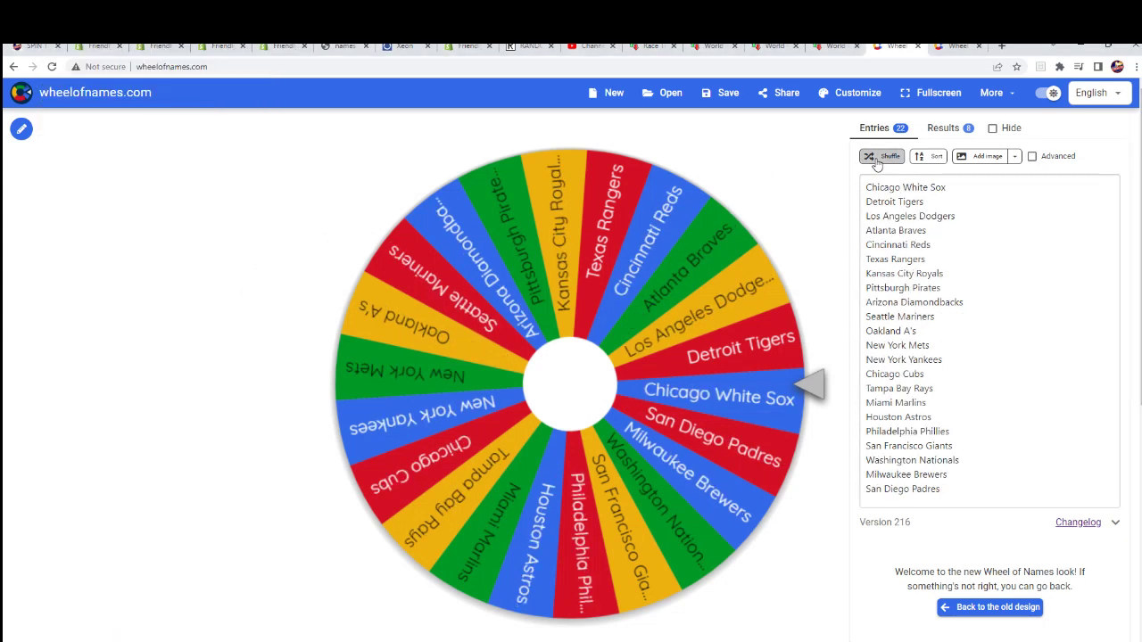
click(877, 163)
click(877, 163)
click(877, 162)
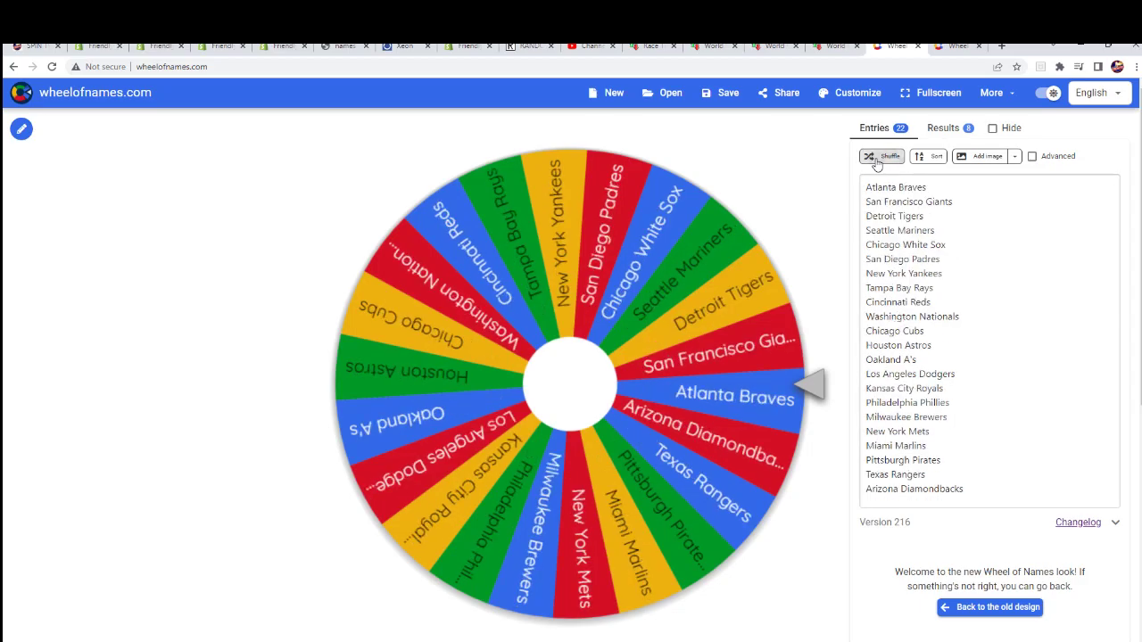
click(878, 160)
click(878, 158)
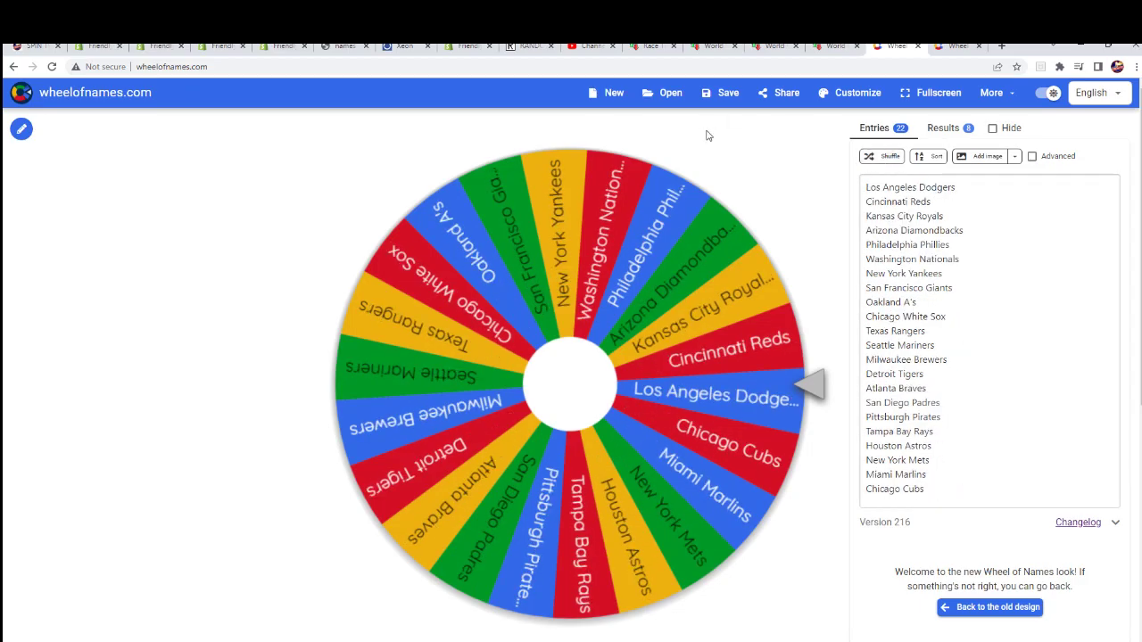
click(723, 156)
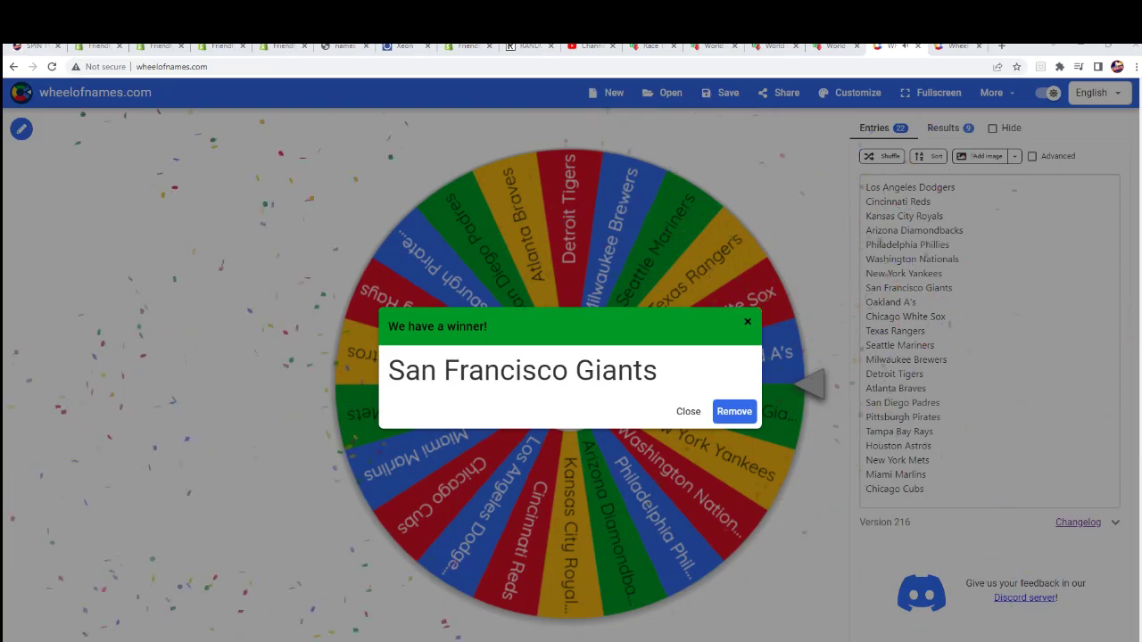
Enter the San Francisco Giants owner's name in cell A25 of the spreadsheet.
key(alt+Tab)
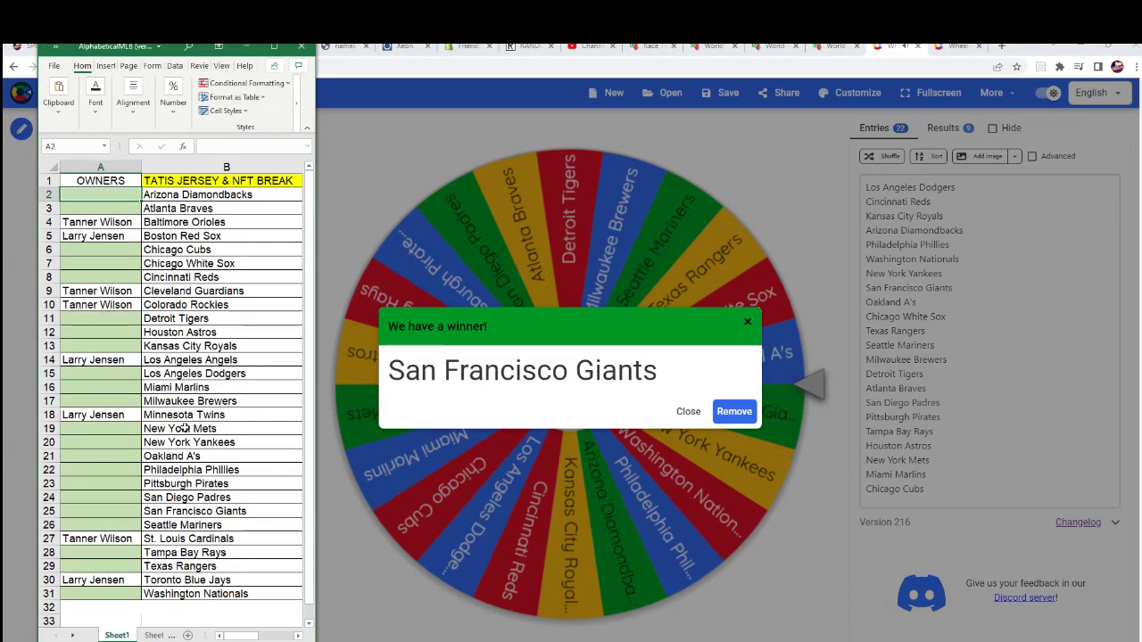
double_click(112, 511)
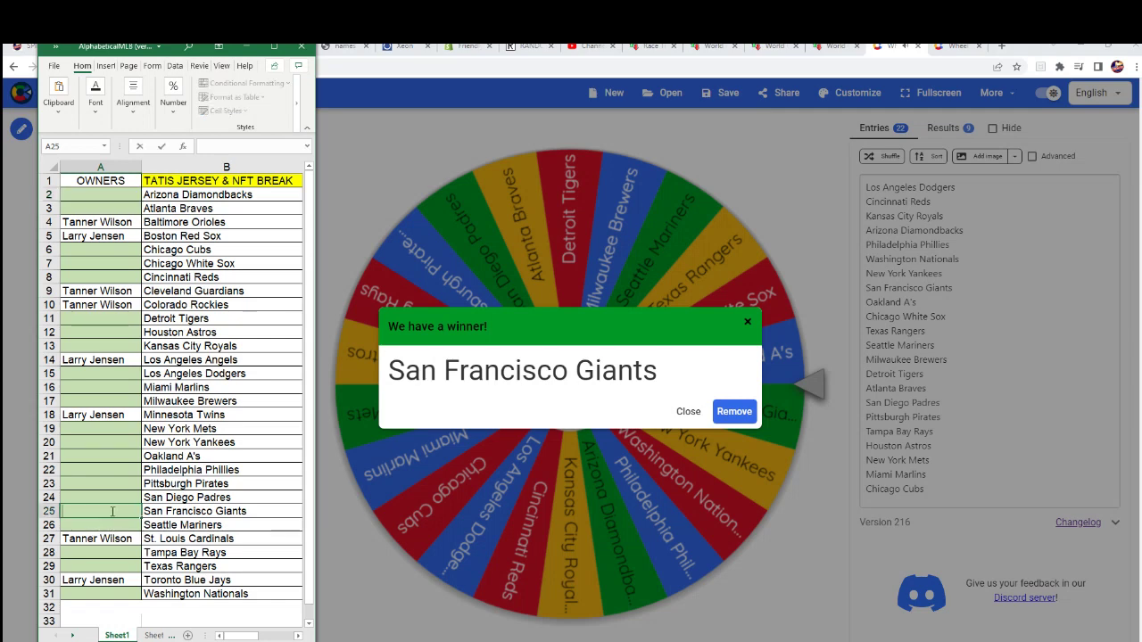
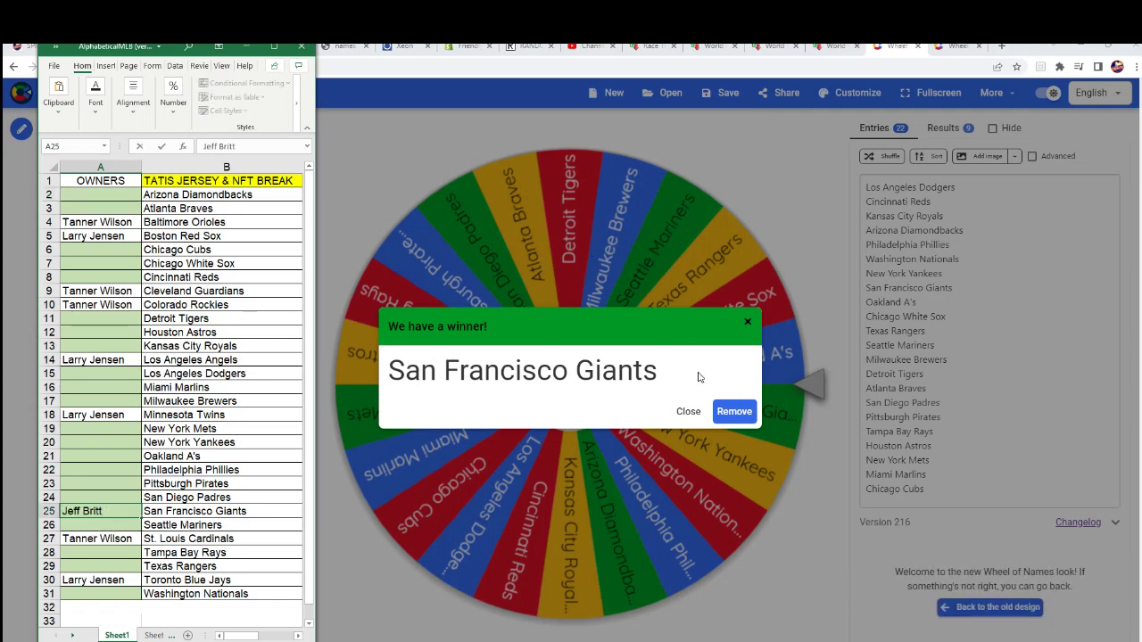
Remove San Francisco Giants, shuffle the remaining 21 teams, and spin again to land on New York Mets.
click(733, 409)
click(888, 158)
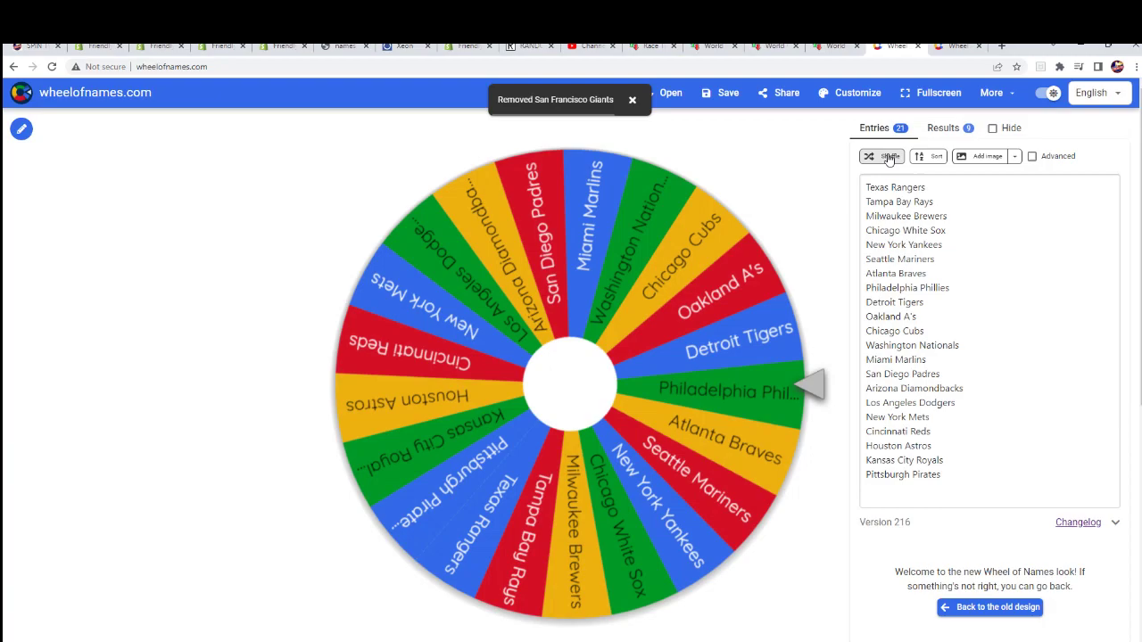
click(887, 158)
click(887, 158)
click(887, 158)
click(888, 158)
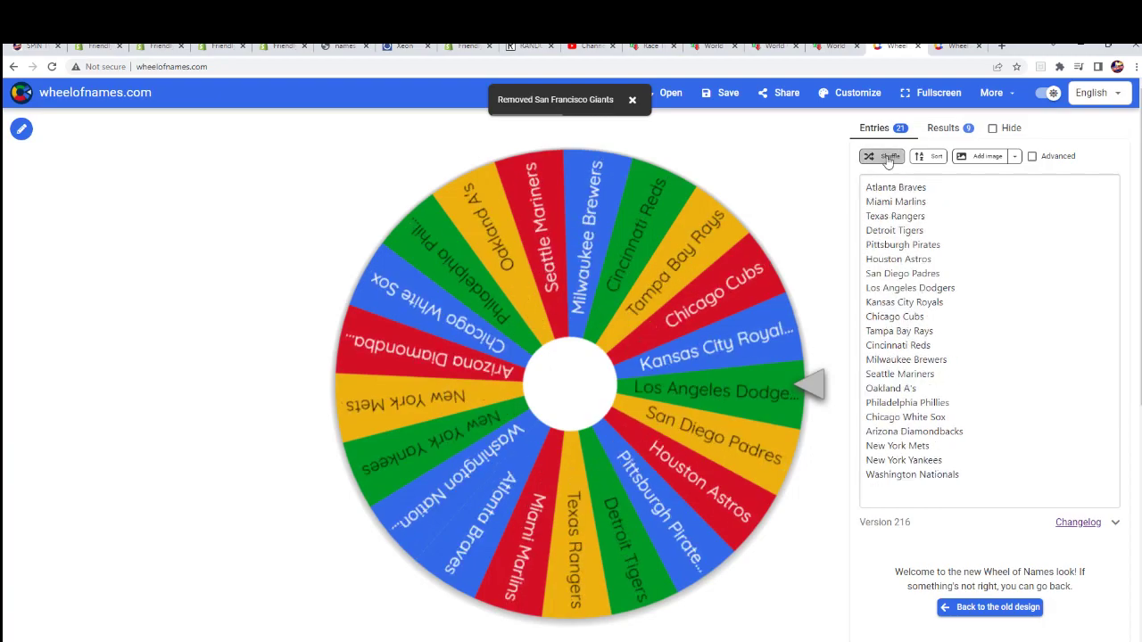
click(887, 158)
click(714, 193)
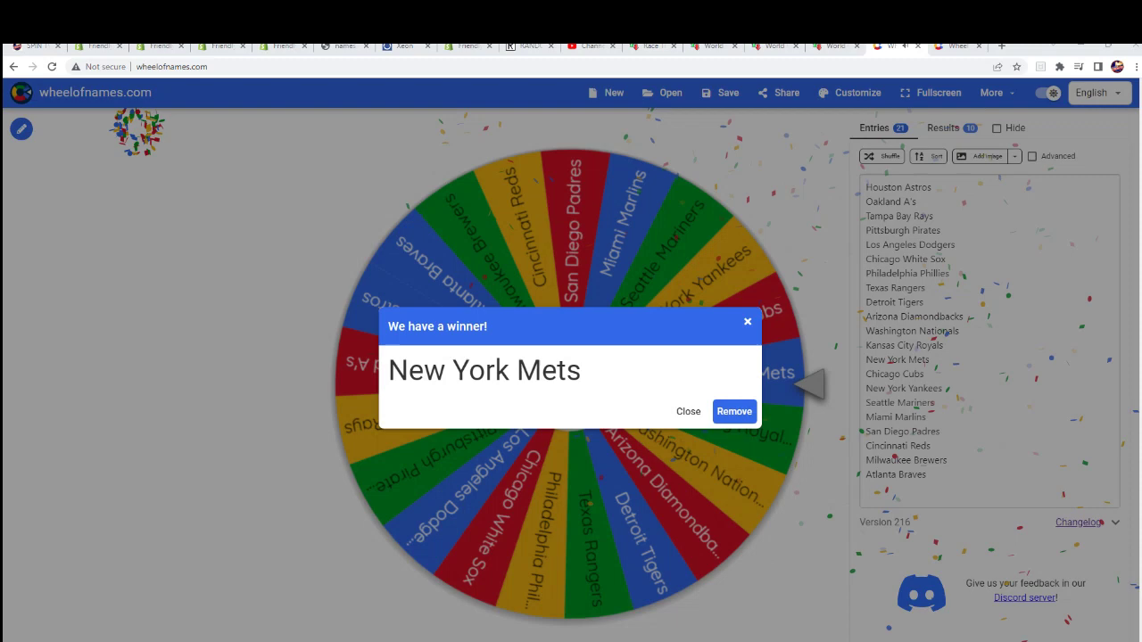
Enter the New York Mets owner's name in cell A19 of the spreadsheet.
key(alt+Tab)
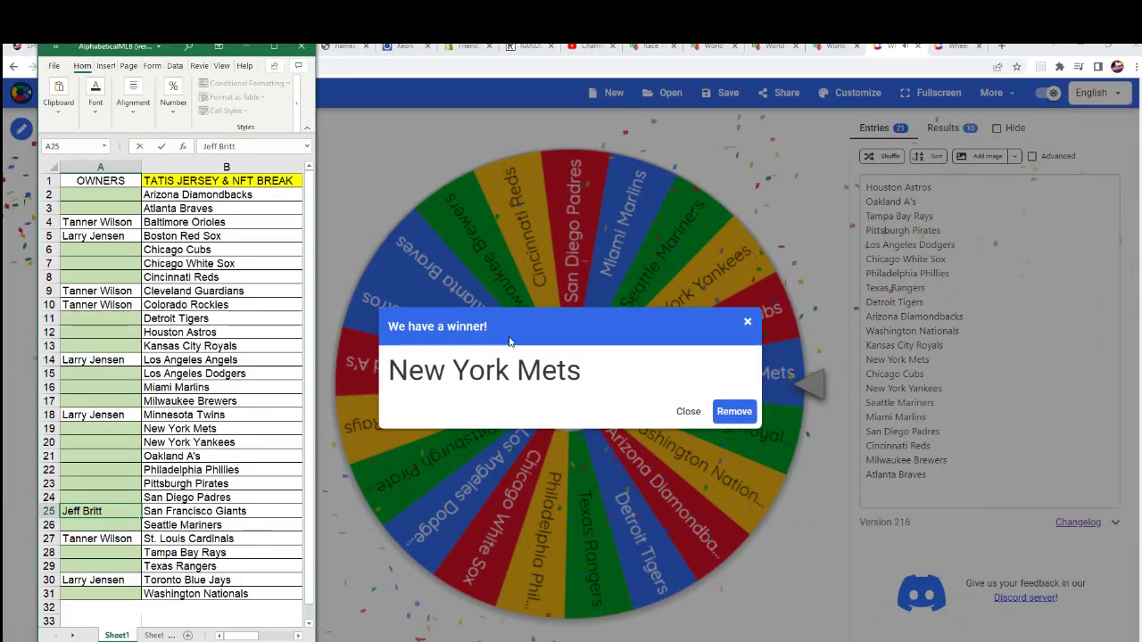
click(119, 429)
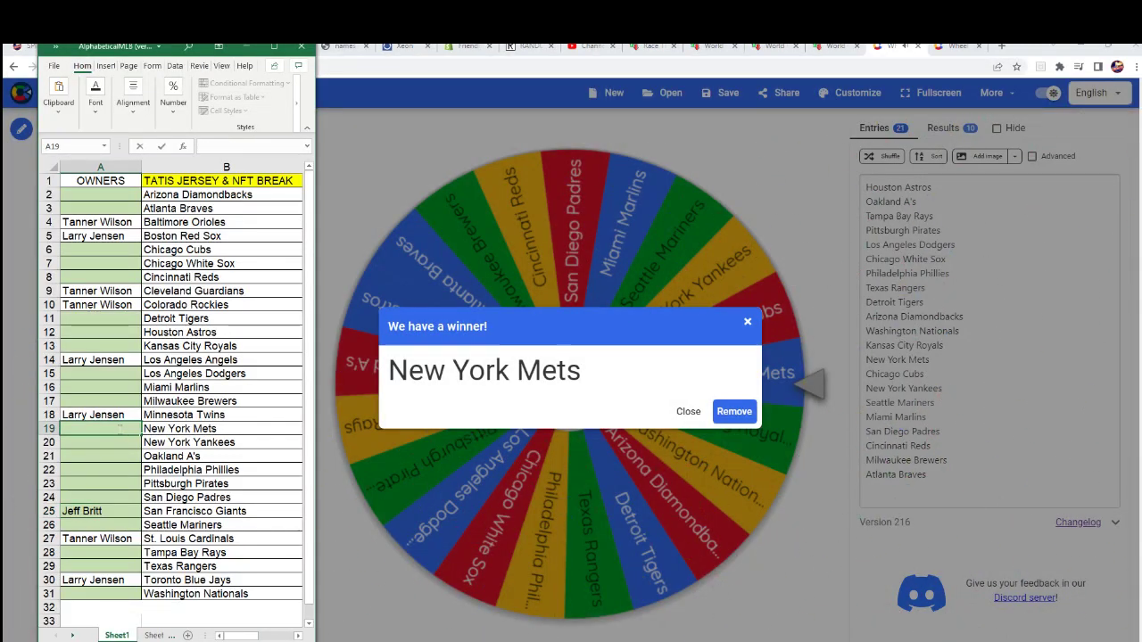
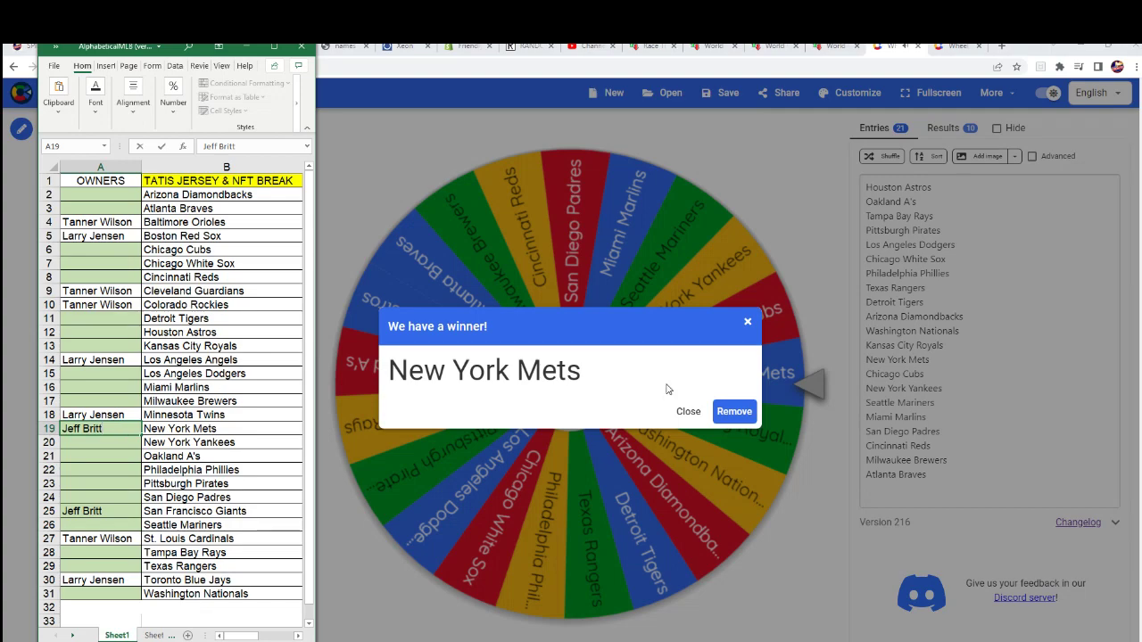
Remove New York Mets, shuffle the remaining 20 teams, and spin to land on New York Yankees.
click(733, 412)
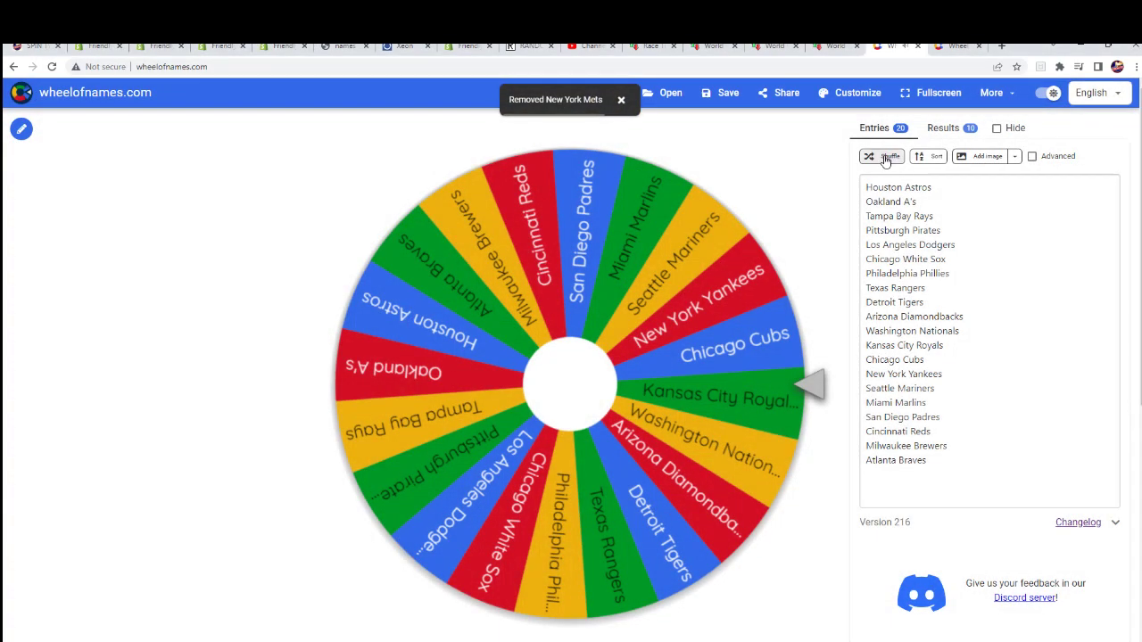
click(886, 157)
click(886, 157)
click(886, 157)
click(886, 157)
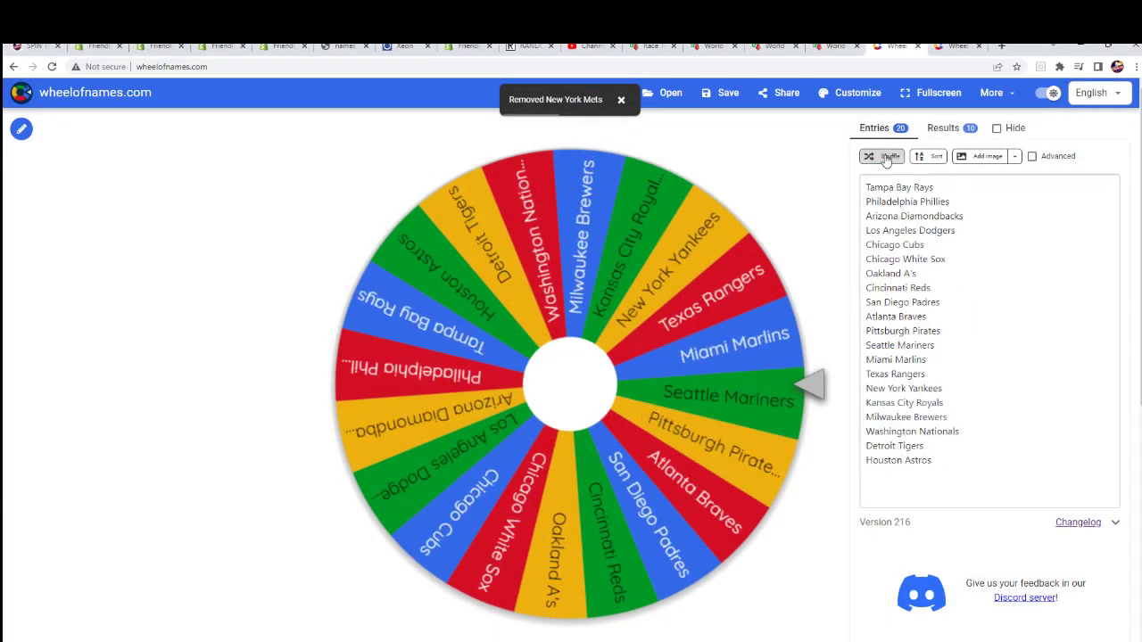
click(885, 157)
click(886, 157)
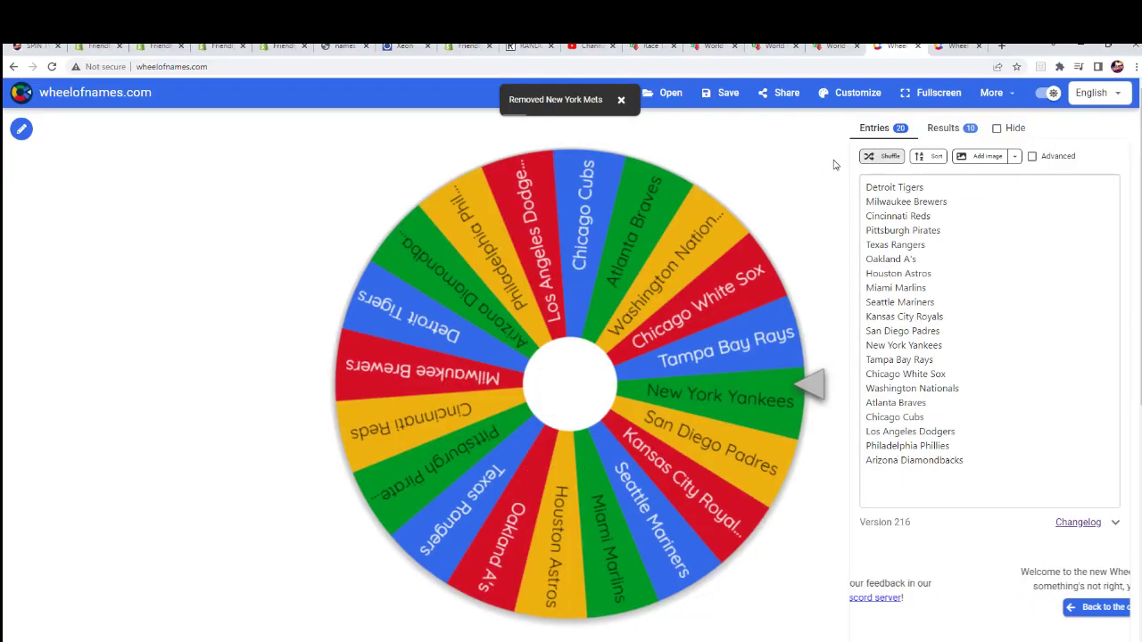
click(737, 158)
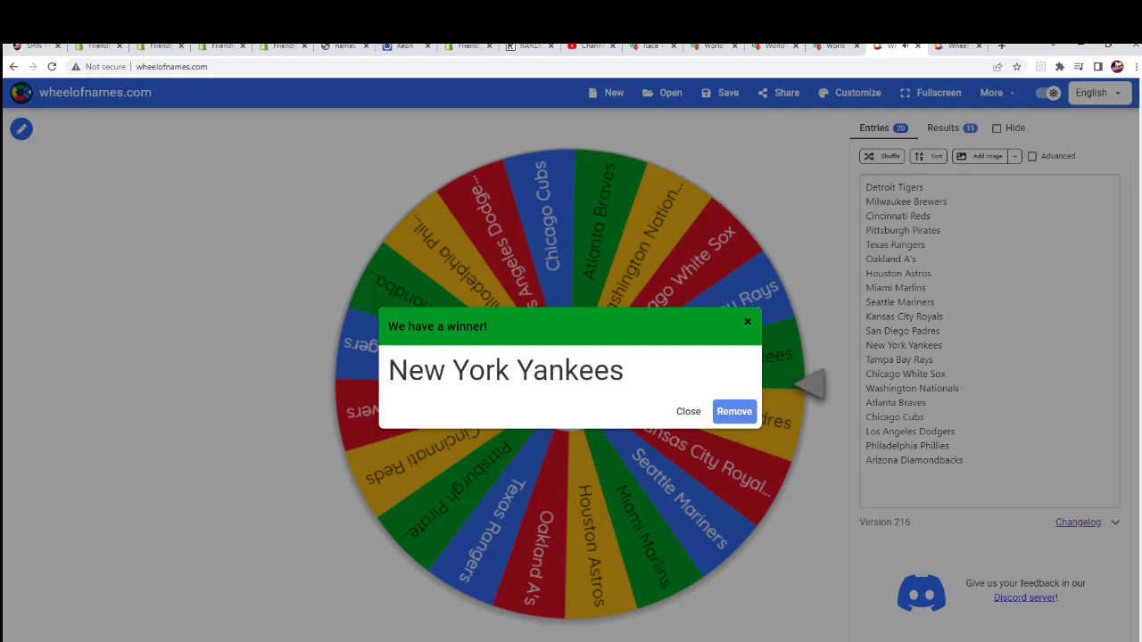
Record the Yankees' owner name in Excel cell A20, then remove New York Yankees from the wheel.
key(alt+Tab)
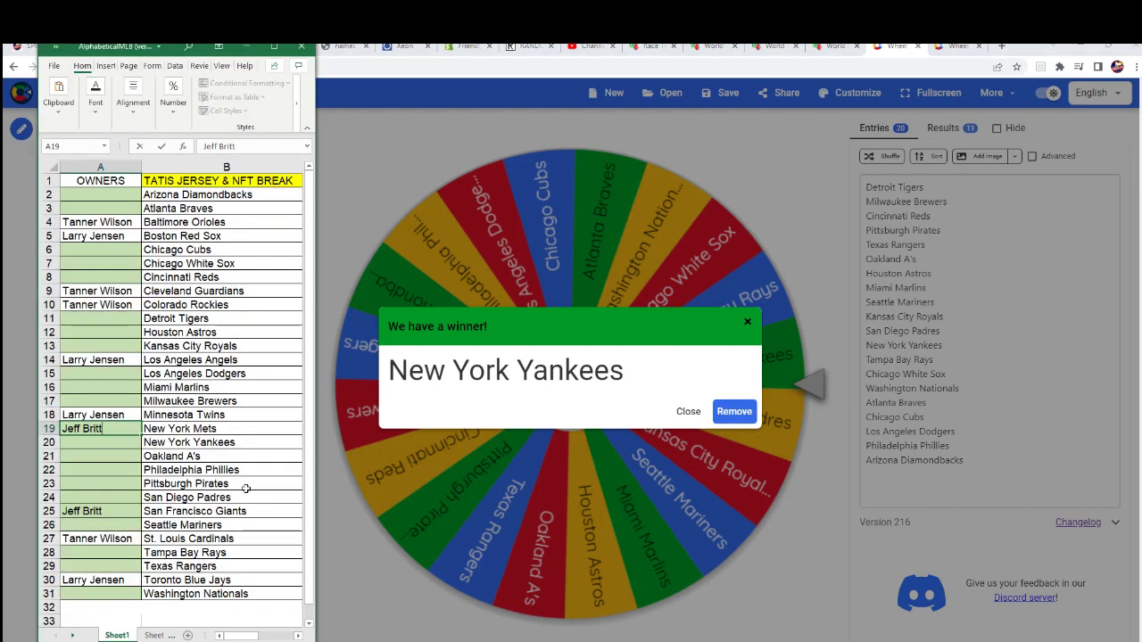
double_click(118, 446)
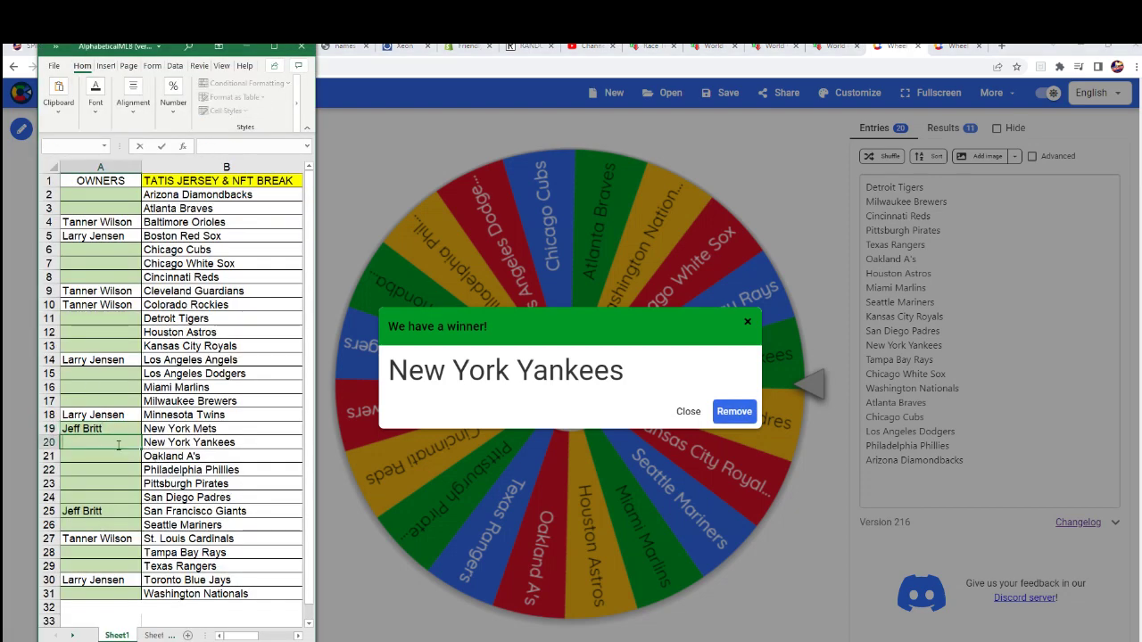
click(734, 412)
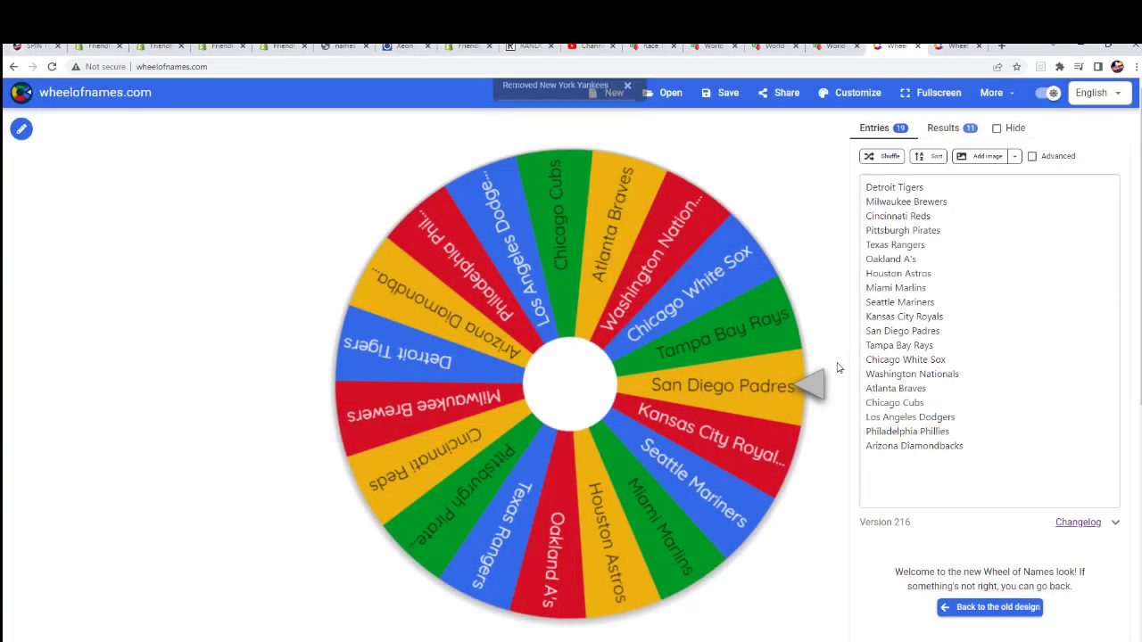
Shuffle the wheel six times, spin it, and remove winner Pittsburgh Pirates.
click(883, 158)
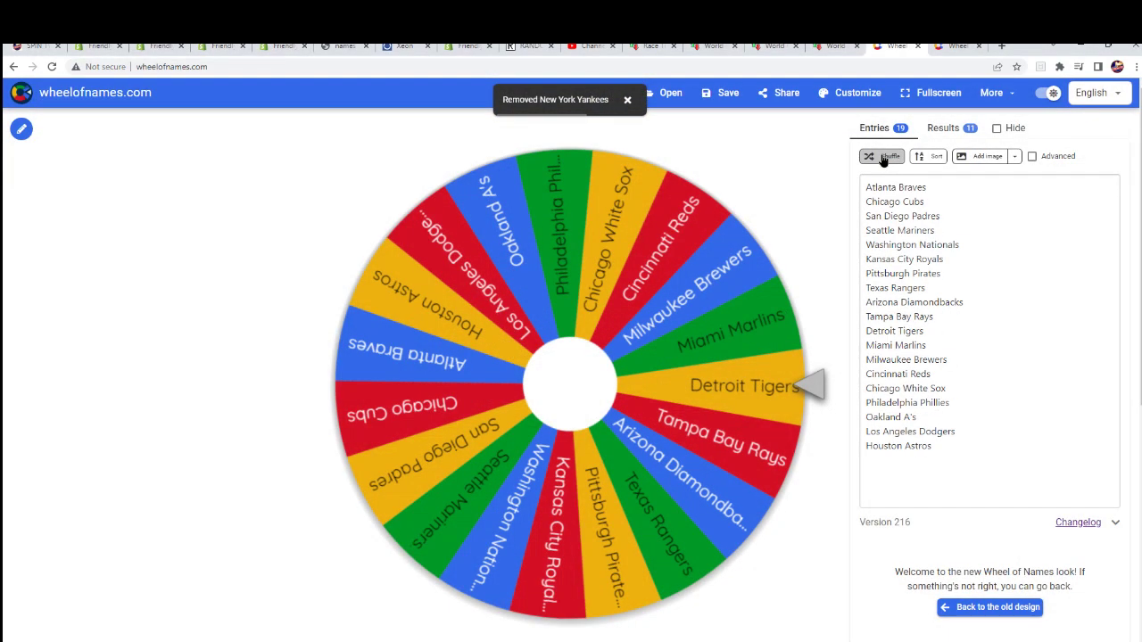
click(882, 158)
click(882, 158)
click(883, 158)
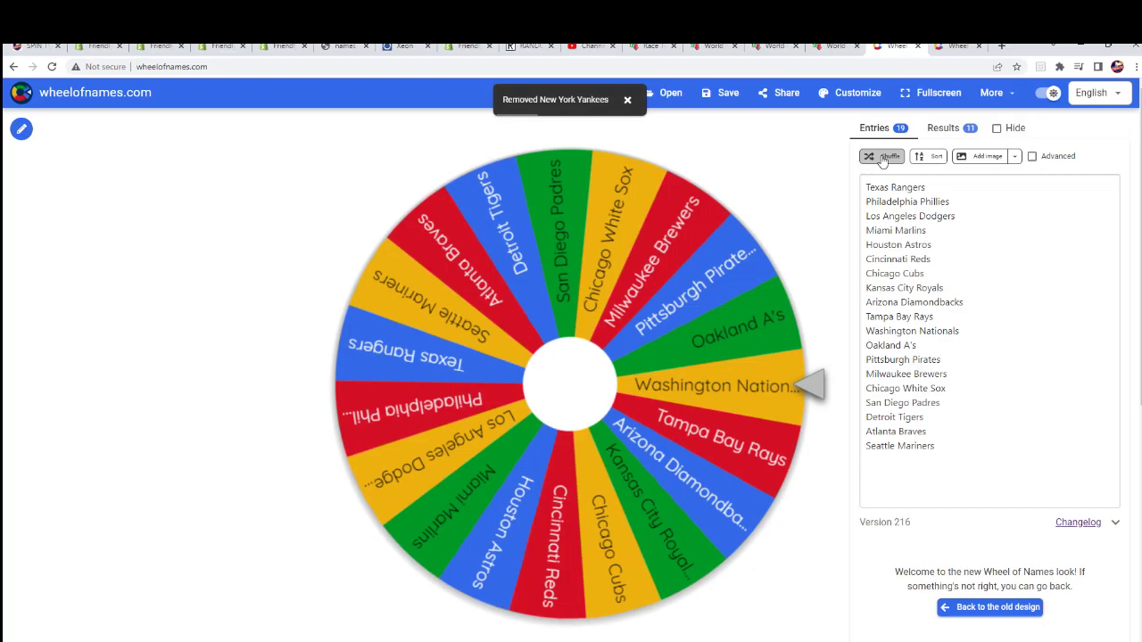
click(883, 158)
click(883, 158)
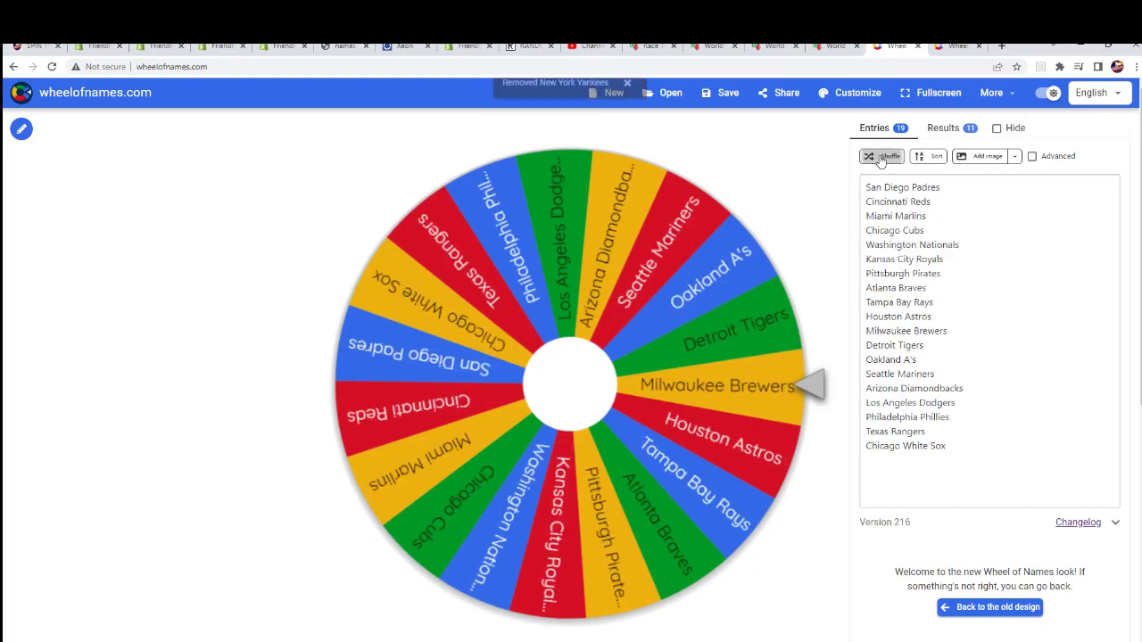
click(740, 161)
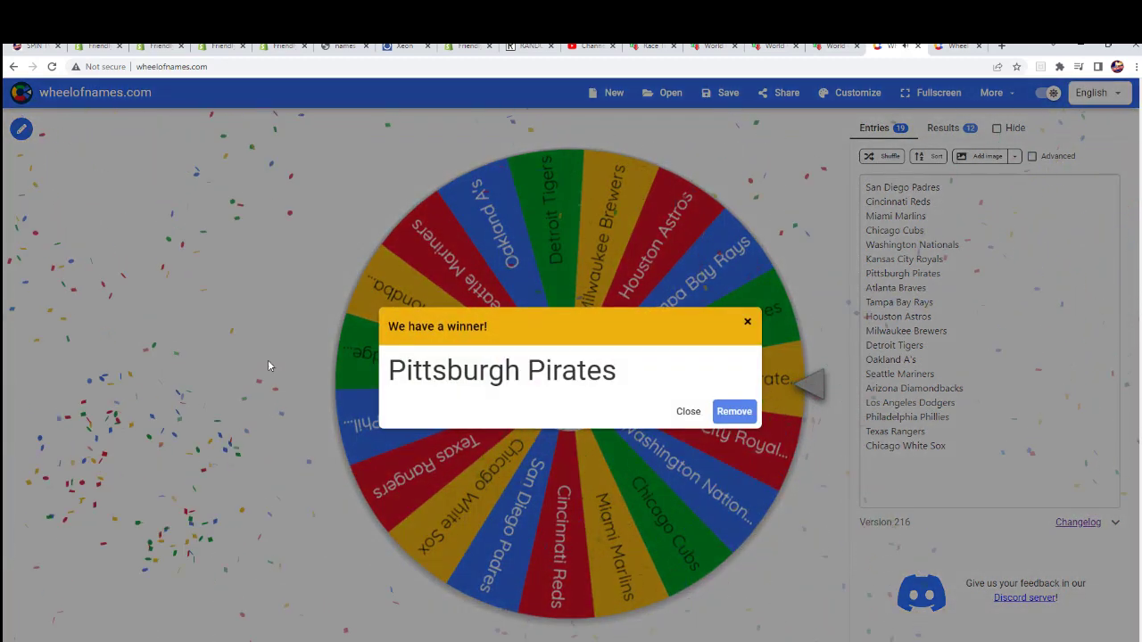
click(734, 412)
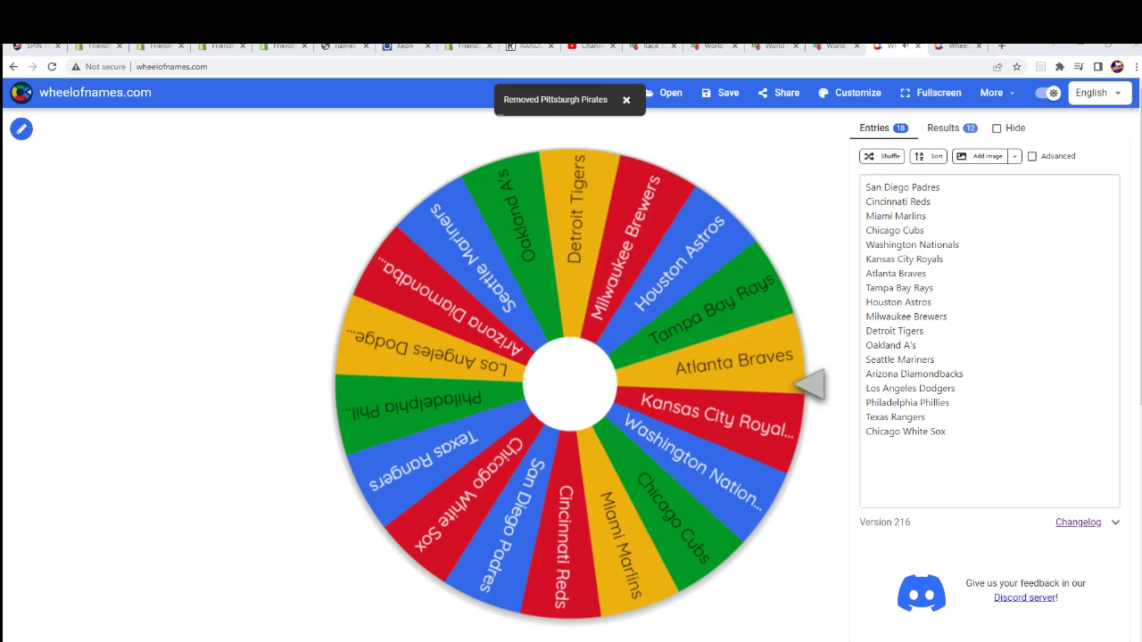
Enter the Pittsburgh Pirates' owner name in Excel cell A23.
key(alt+Tab)
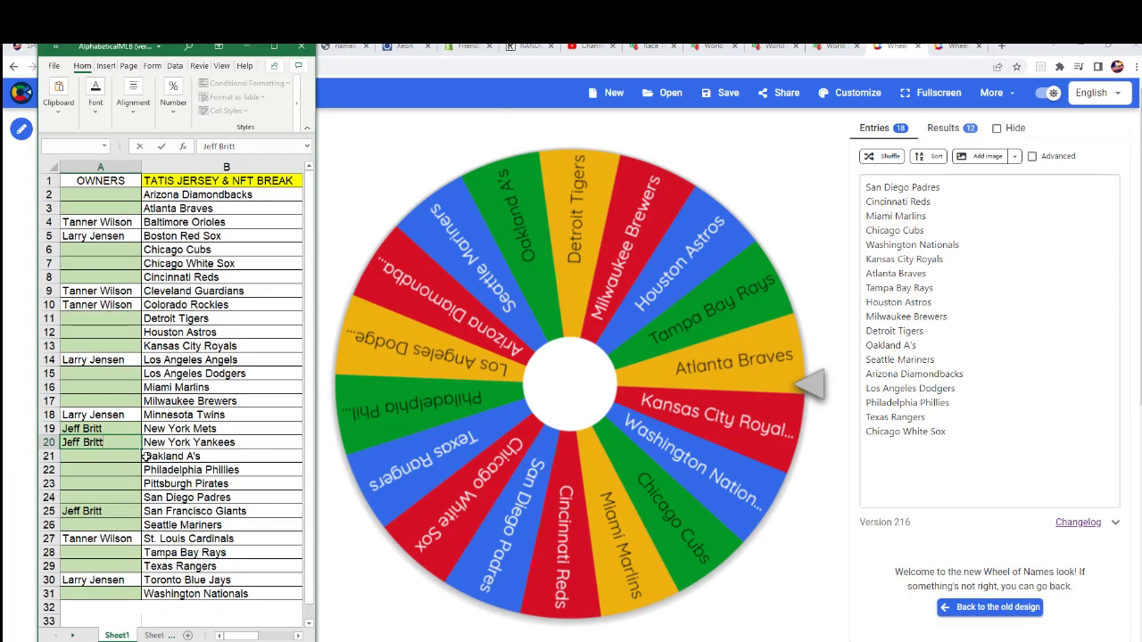
double_click(116, 482)
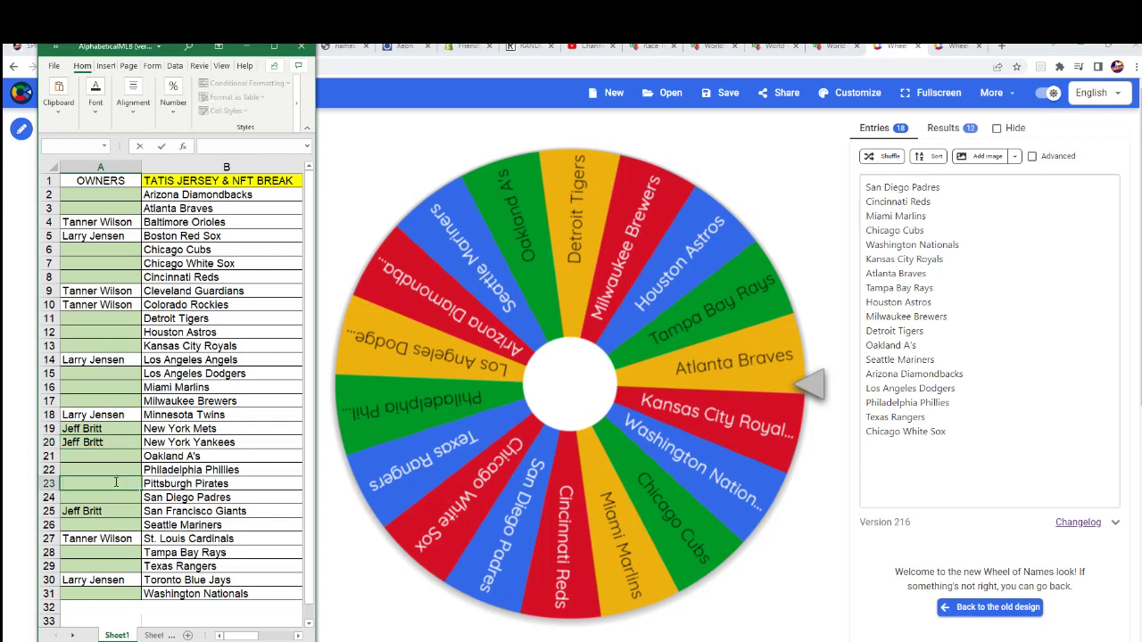
click(136, 460)
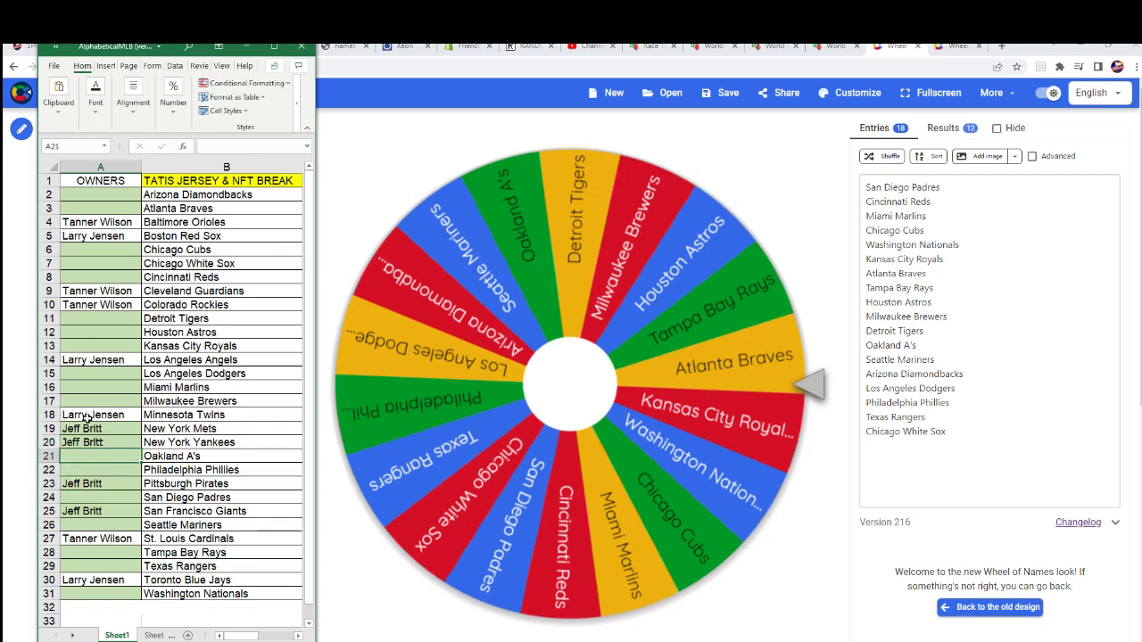
Select the Mets and Yankees owner cells and dismiss the cell context menus.
drag(89, 428, 90, 443)
right_click(105, 441)
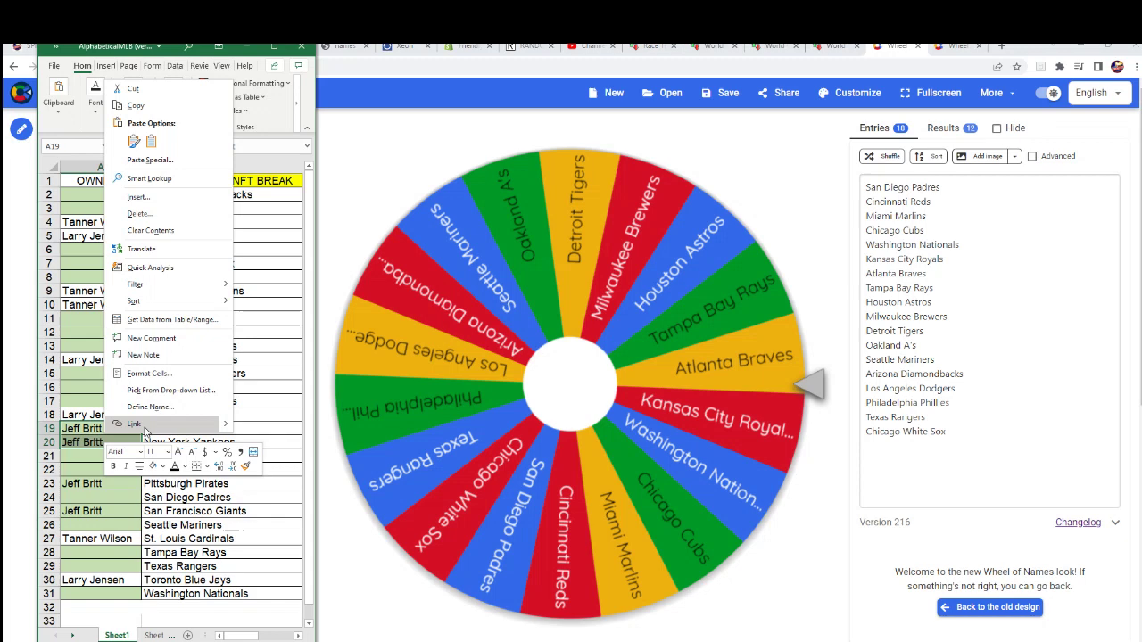
right_click(89, 483)
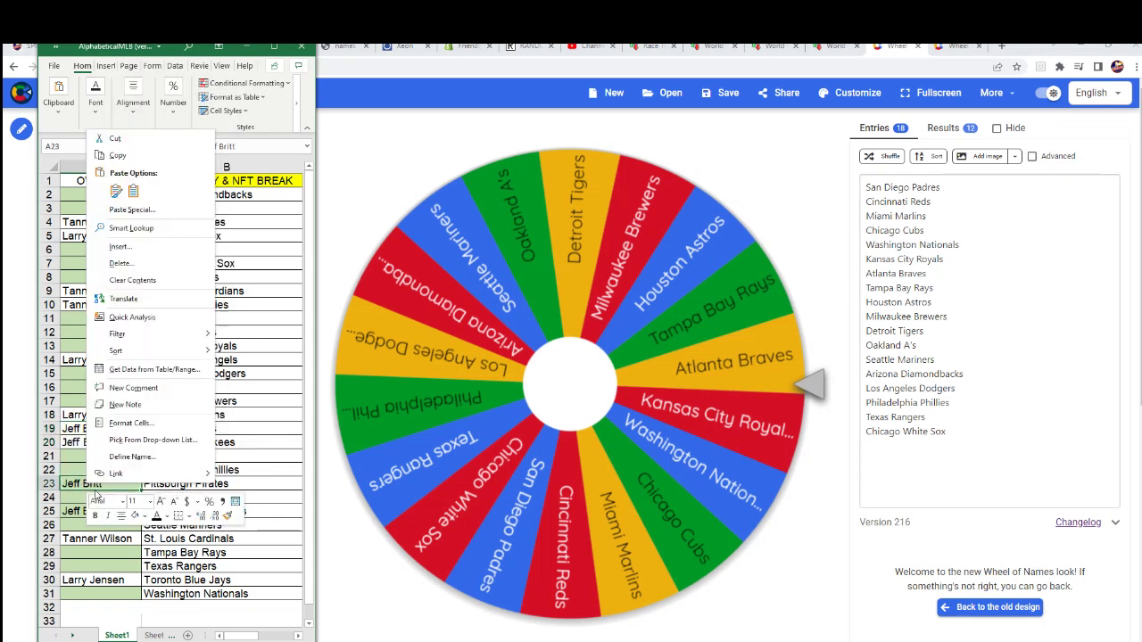
click(109, 521)
right_click(109, 521)
key(Escape)
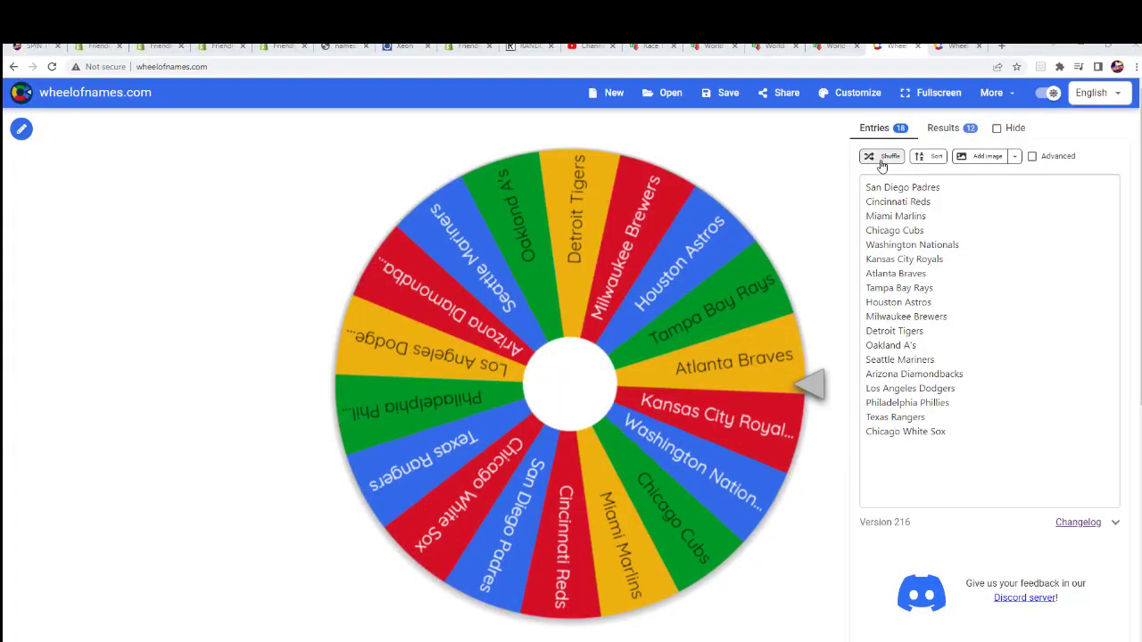
Shuffle the 18-team wheel seven times and spin it, landing on San Diego Padres.
click(881, 159)
click(882, 158)
click(881, 158)
click(882, 159)
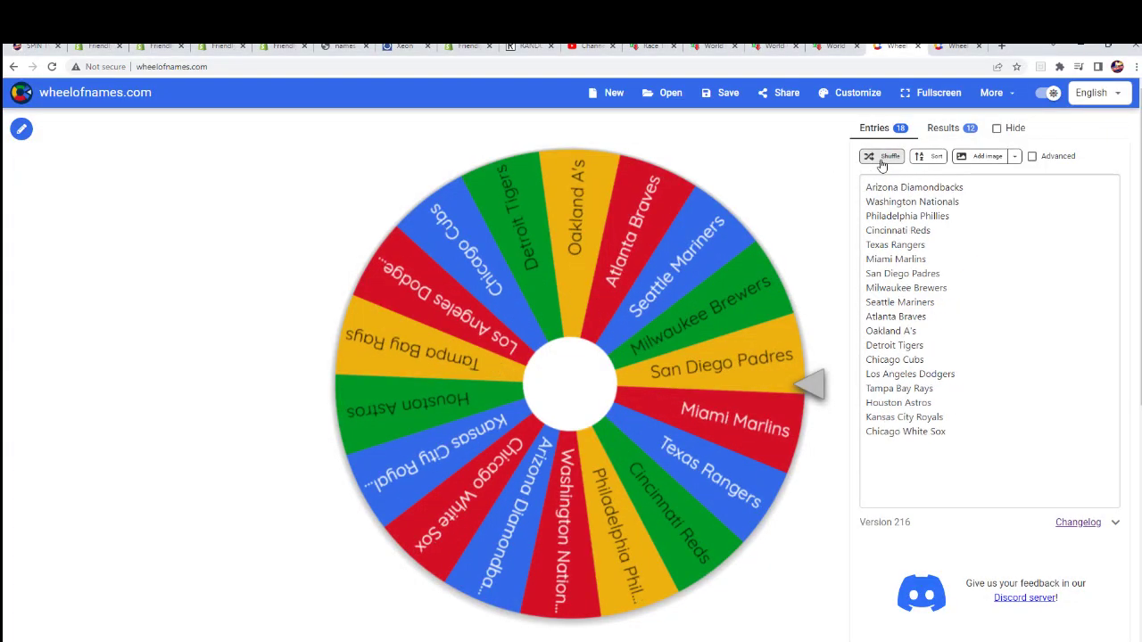
click(882, 159)
click(883, 158)
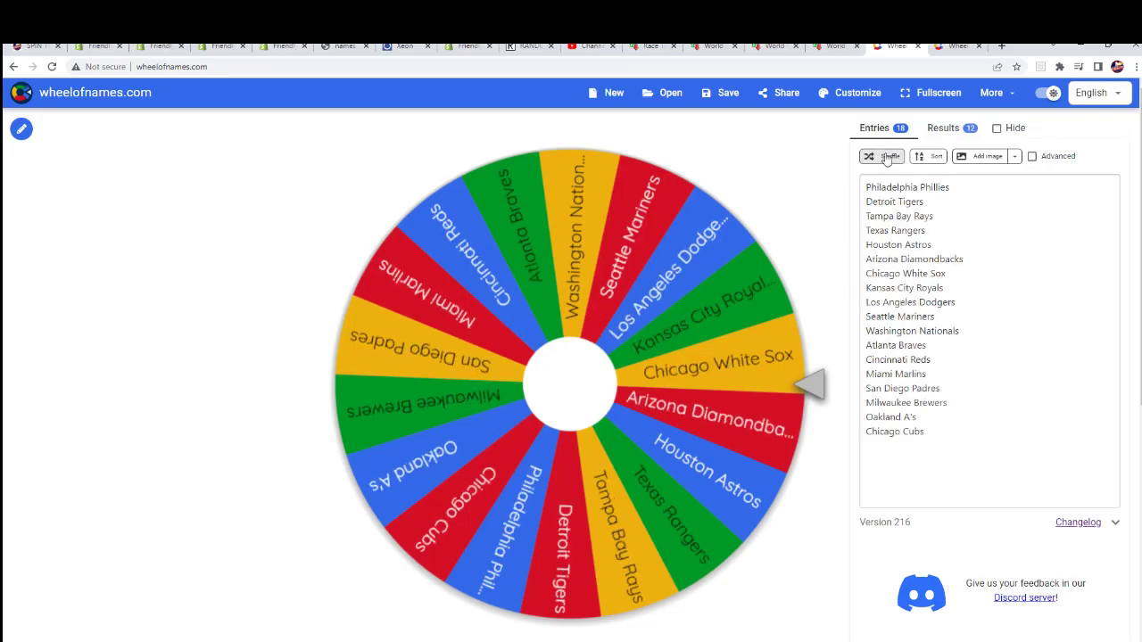
click(885, 158)
click(413, 330)
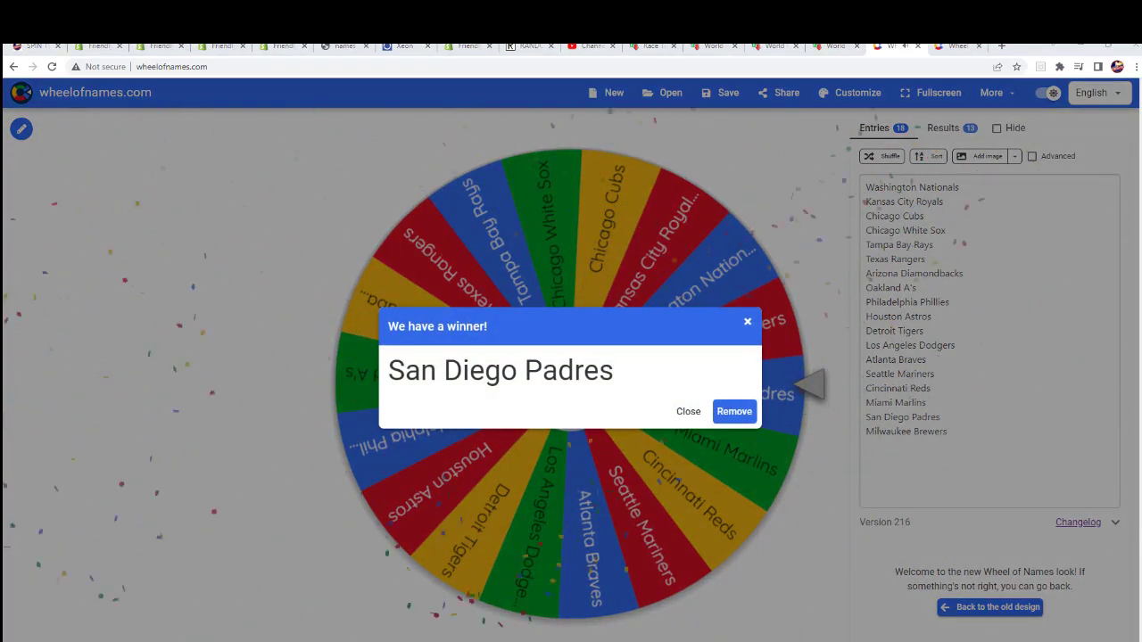
Check the owners sheet for the Padres, then remove San Diego Padres from the wheel.
key(alt+Tab)
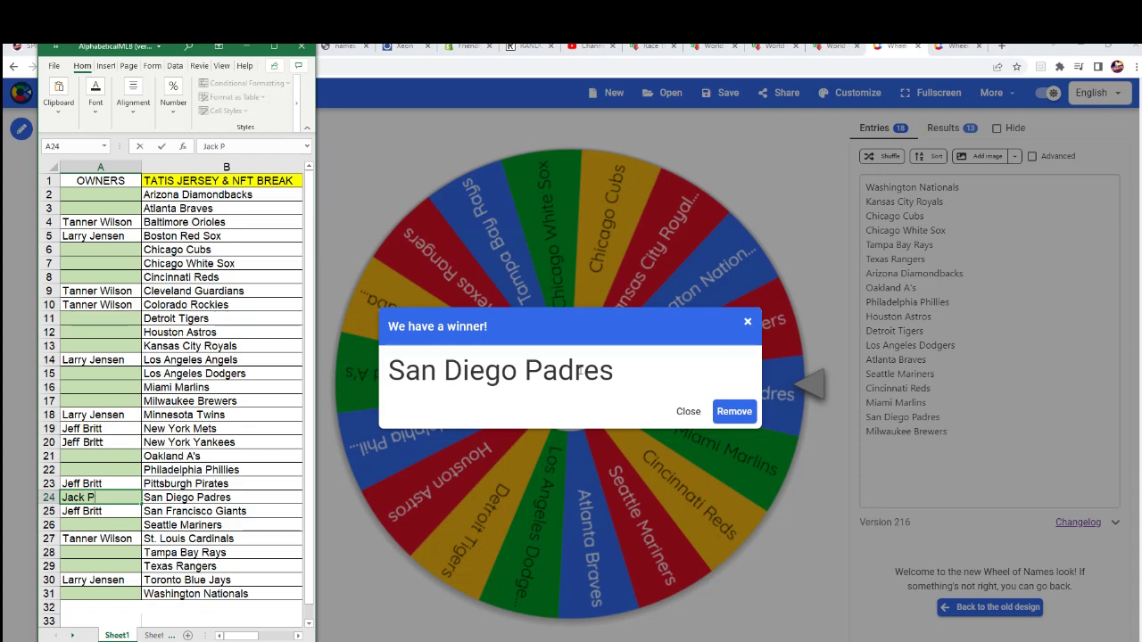
click(730, 416)
click(731, 416)
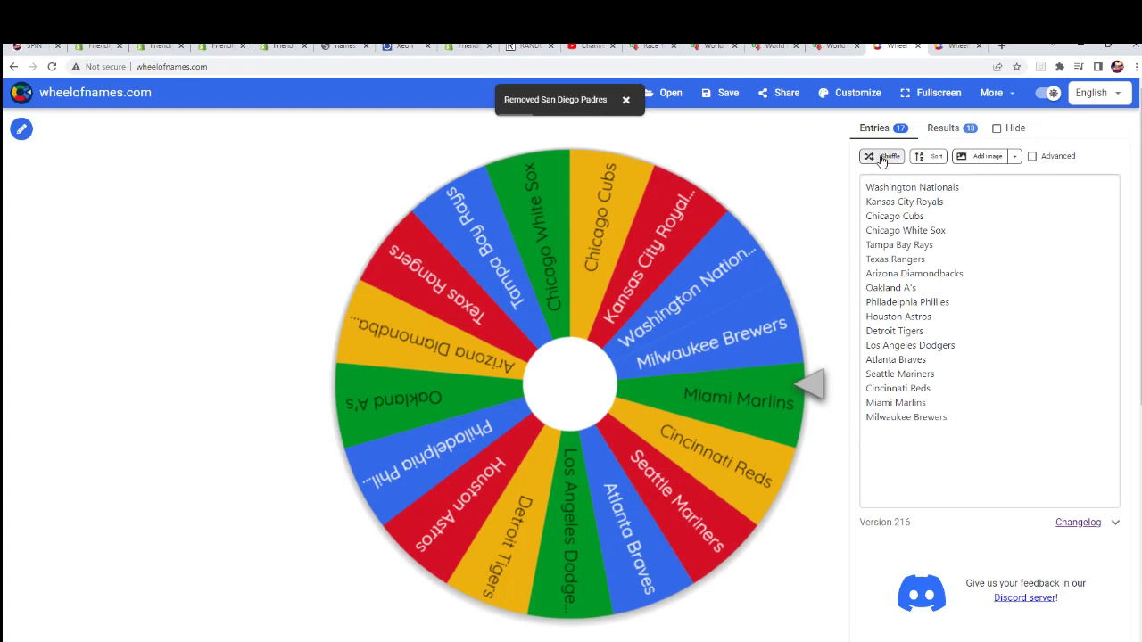
Shuffle the wheel seven times, spin with Ctrl+Enter, and remove winner Houston Astros.
click(882, 158)
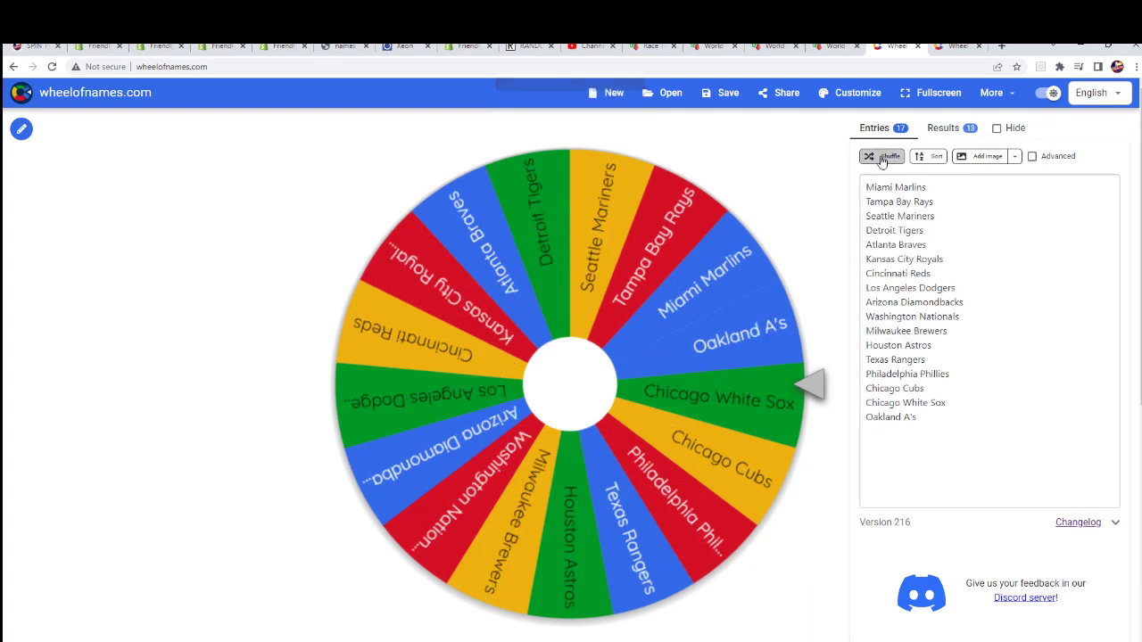
click(881, 158)
click(881, 159)
click(882, 159)
click(881, 159)
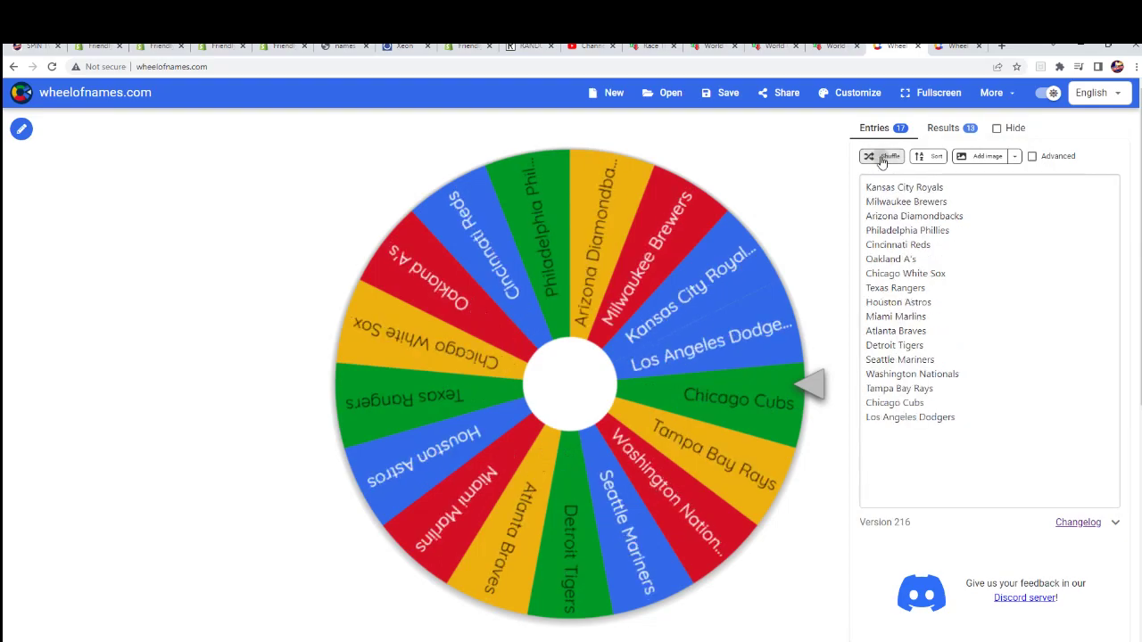
click(882, 159)
click(880, 159)
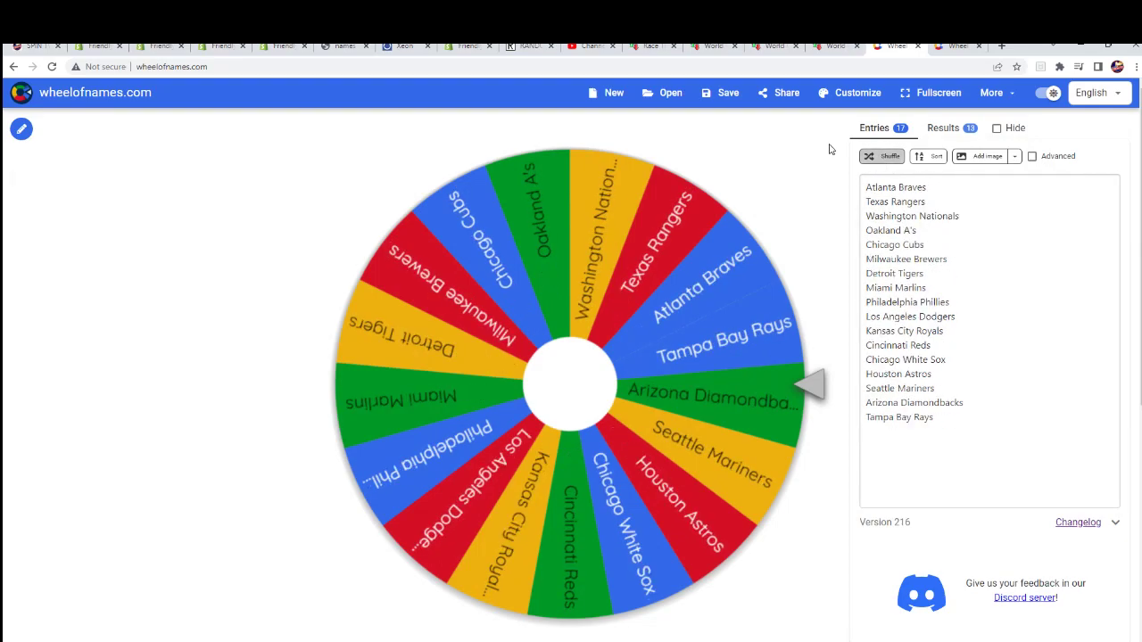
key(ctrl+Return)
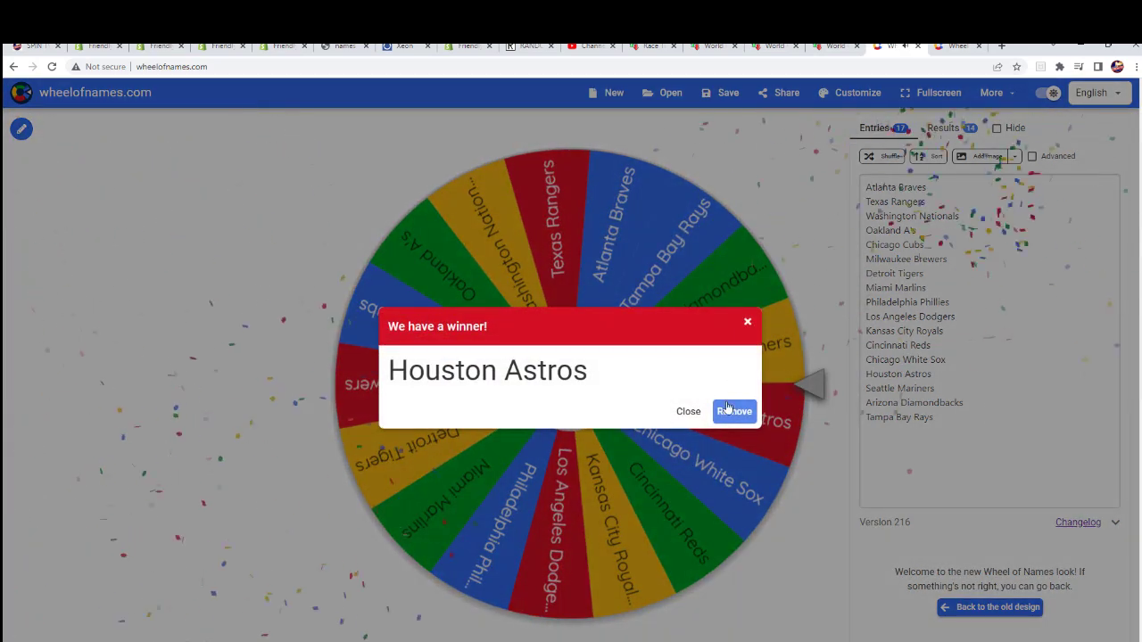
click(731, 412)
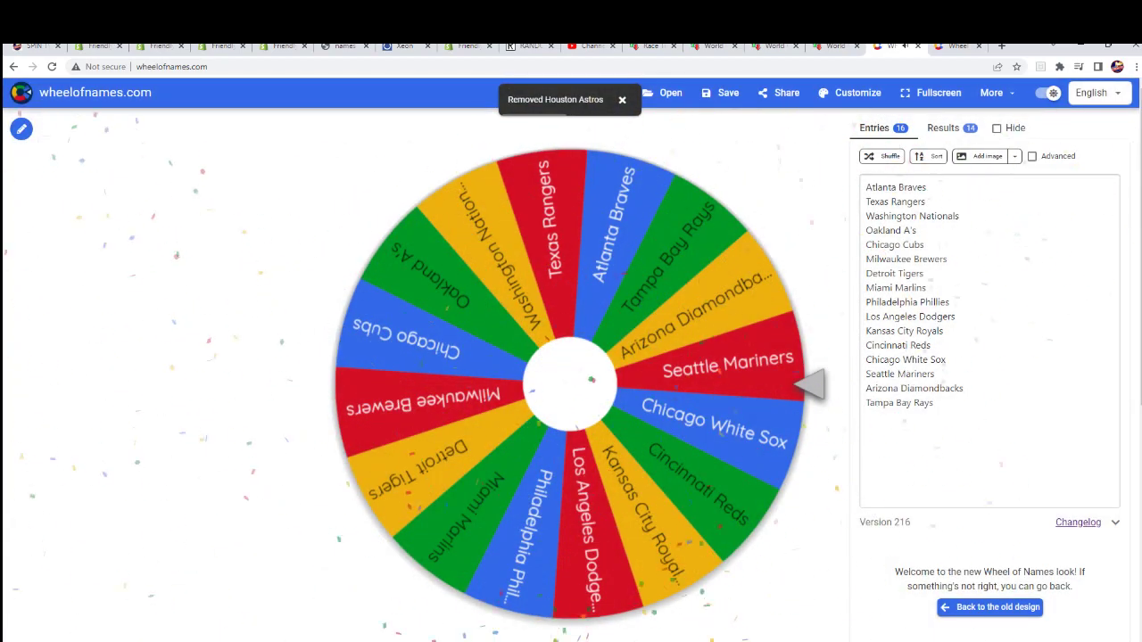
Enter the Padres' owner name for Houston Astros in Excel cell A12.
key(alt+Tab)
text(Jack P)
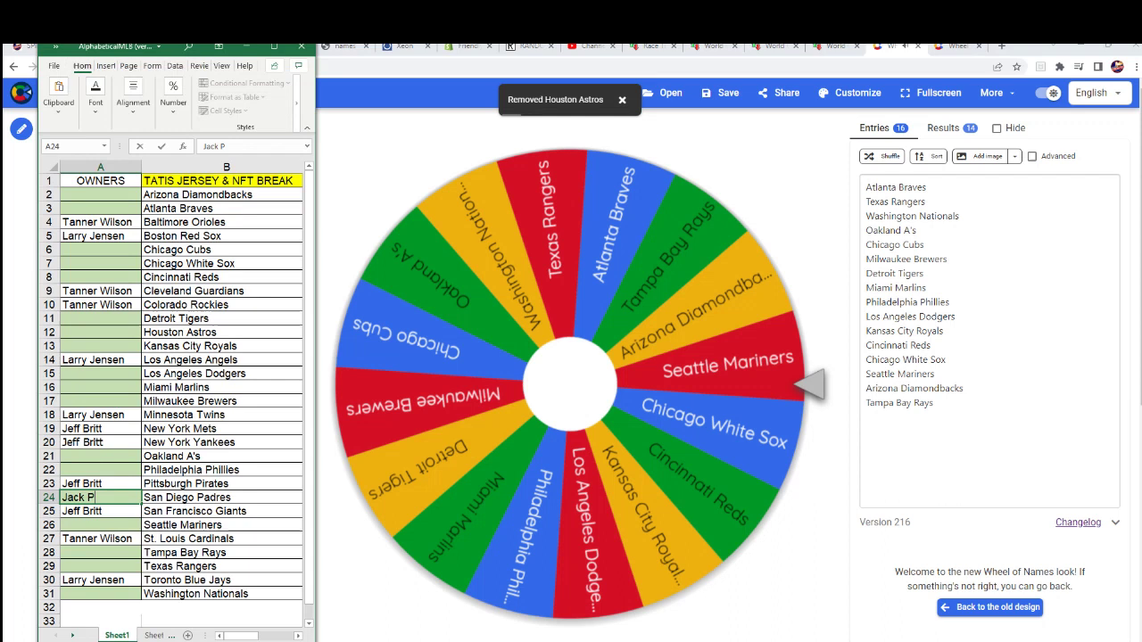
click(107, 332)
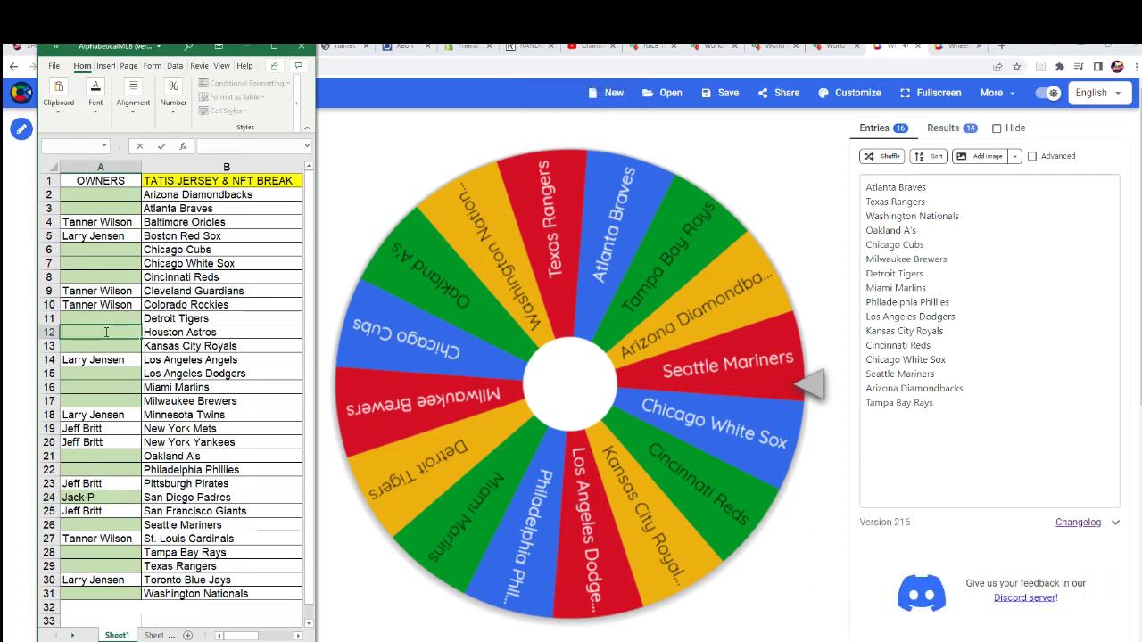